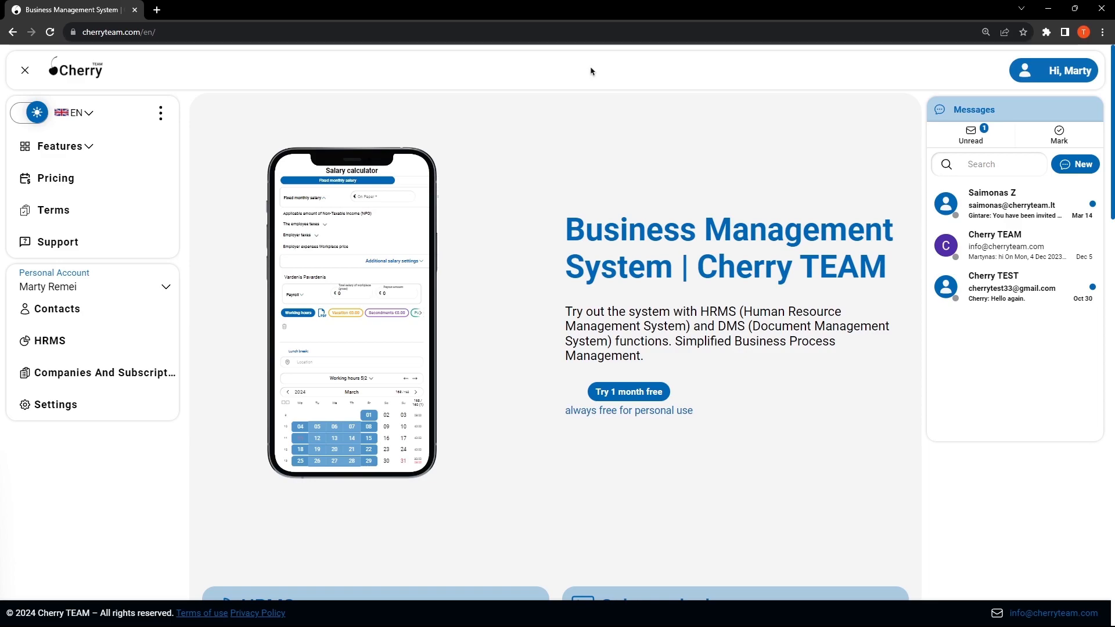
Step: Switch to the Cherry TEAM (Admin) business account and open its projects list
{"action": "left_click", "coordinate": [1047, 73]}
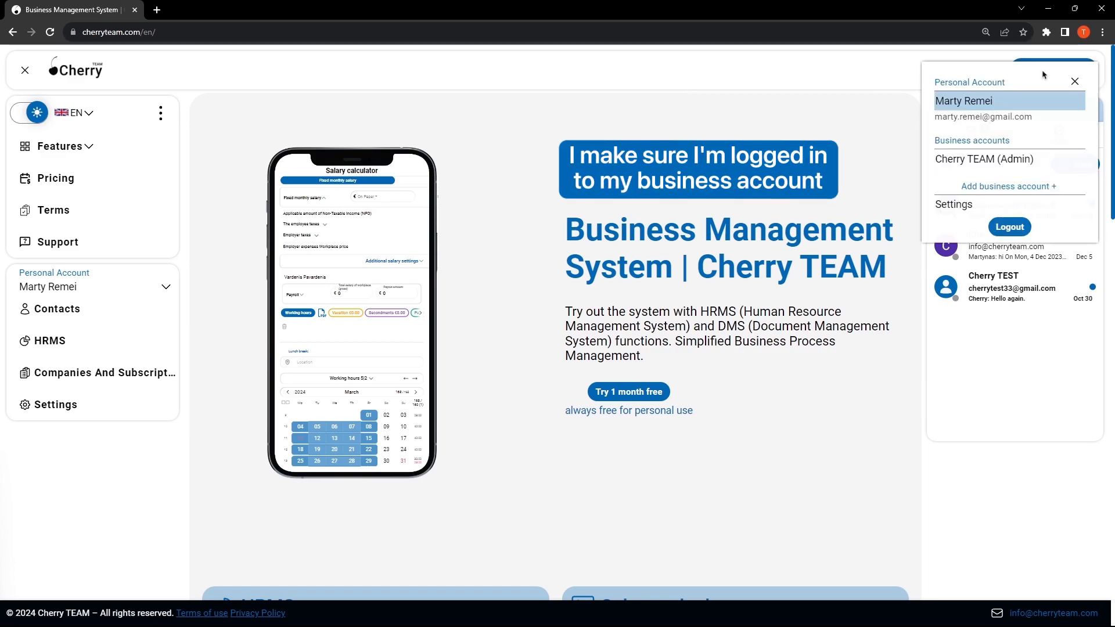
{"action": "left_click", "coordinate": [985, 158]}
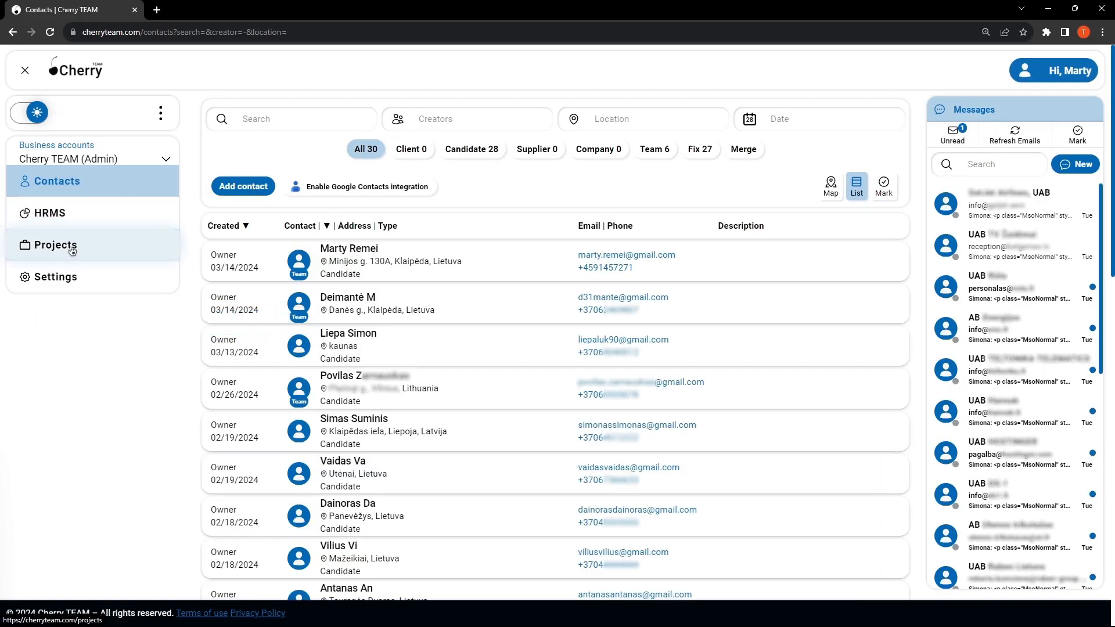
{"action": "left_click", "coordinate": [70, 248]}
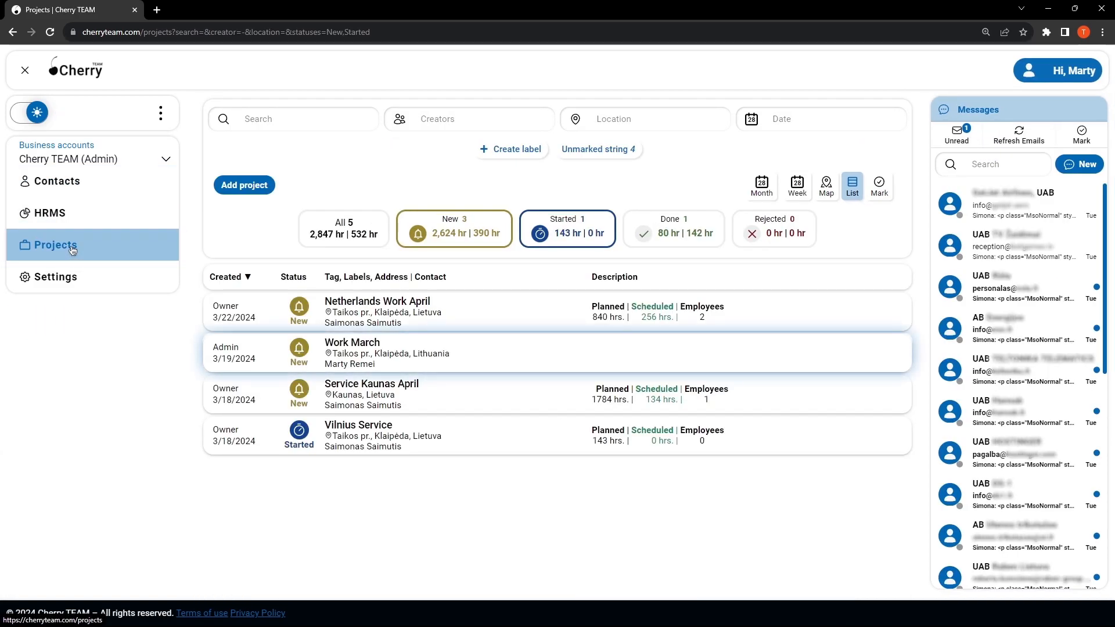
Step: Open the Work March project for updating and show its project schedule
{"action": "mouse_move", "coordinate": [528, 354]}
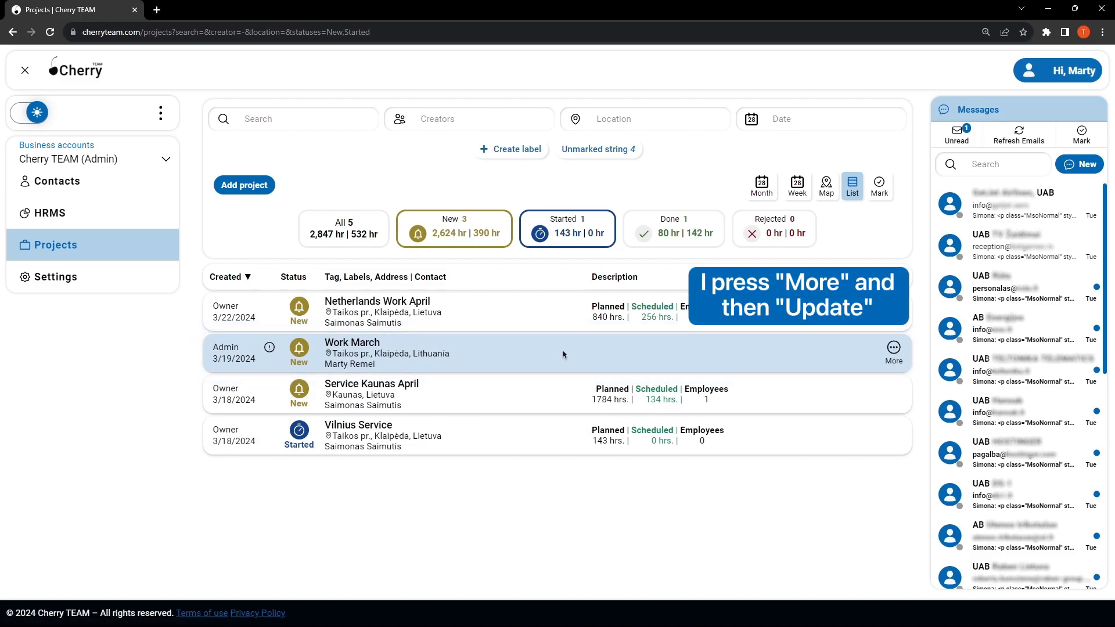
{"action": "left_click", "coordinate": [893, 349]}
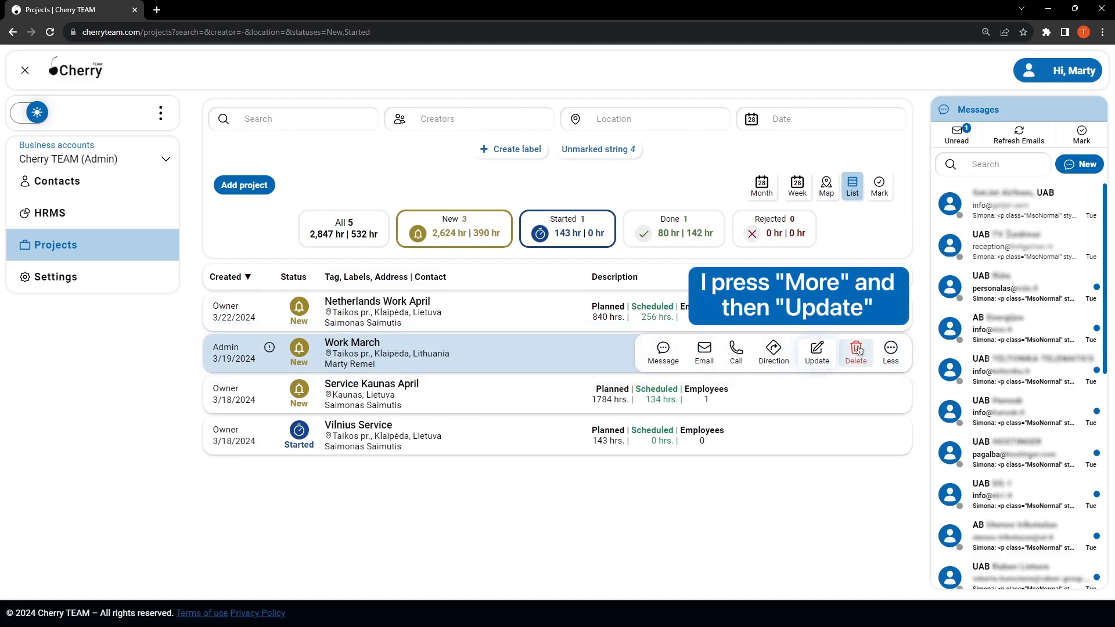
{"action": "left_click", "coordinate": [818, 351]}
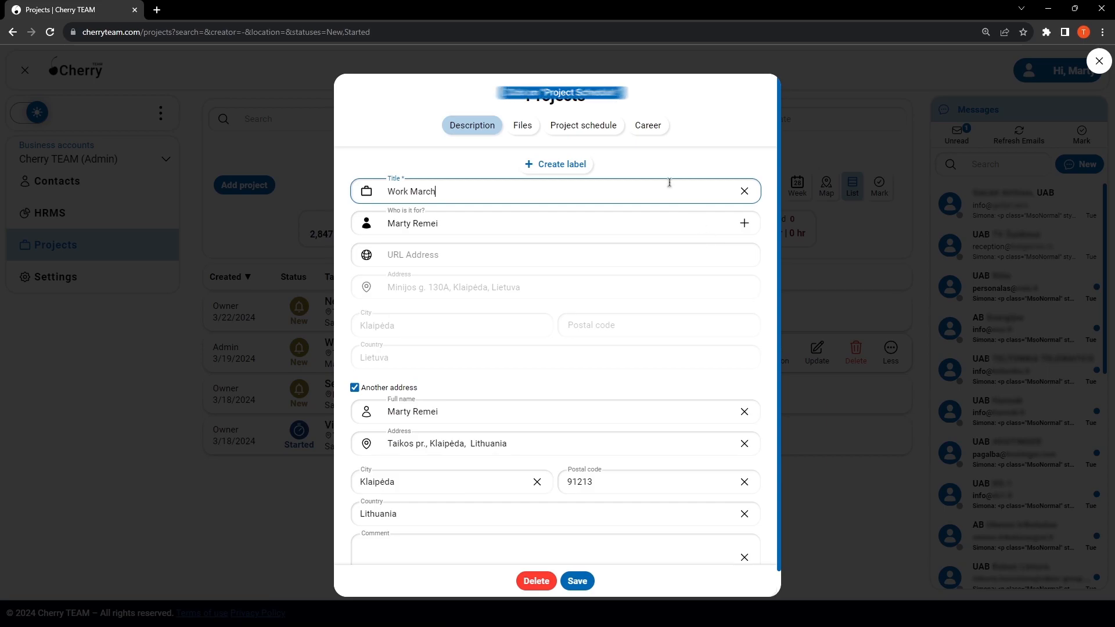
{"action": "left_click", "coordinate": [598, 129]}
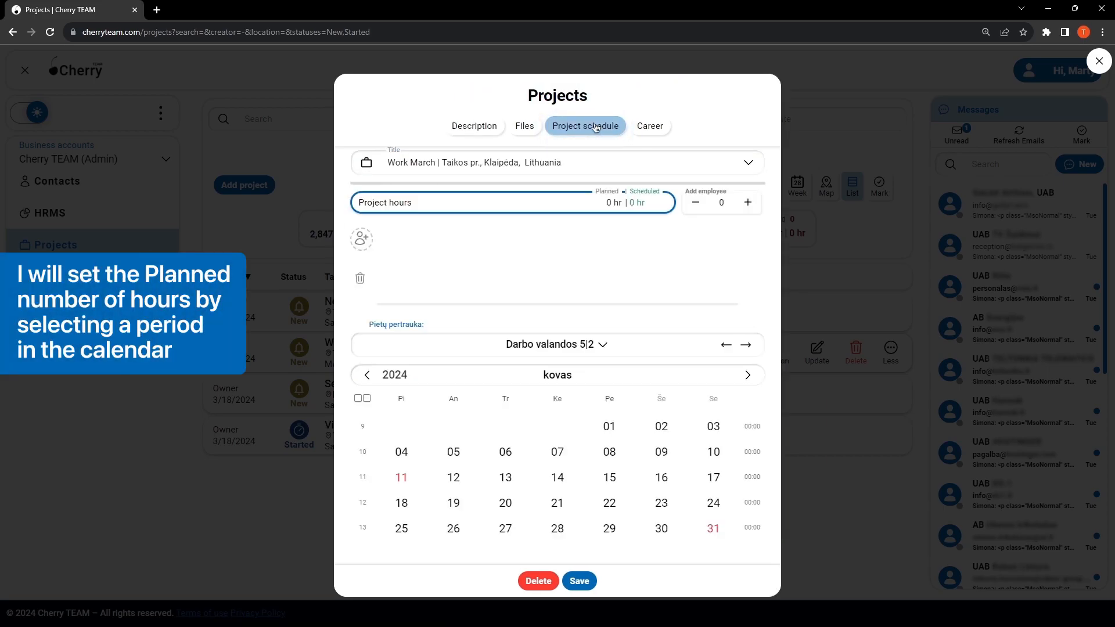
Step: Plan project hours on 1 March 2024 and set the number of employees to 10
{"action": "left_click", "coordinate": [605, 426]}
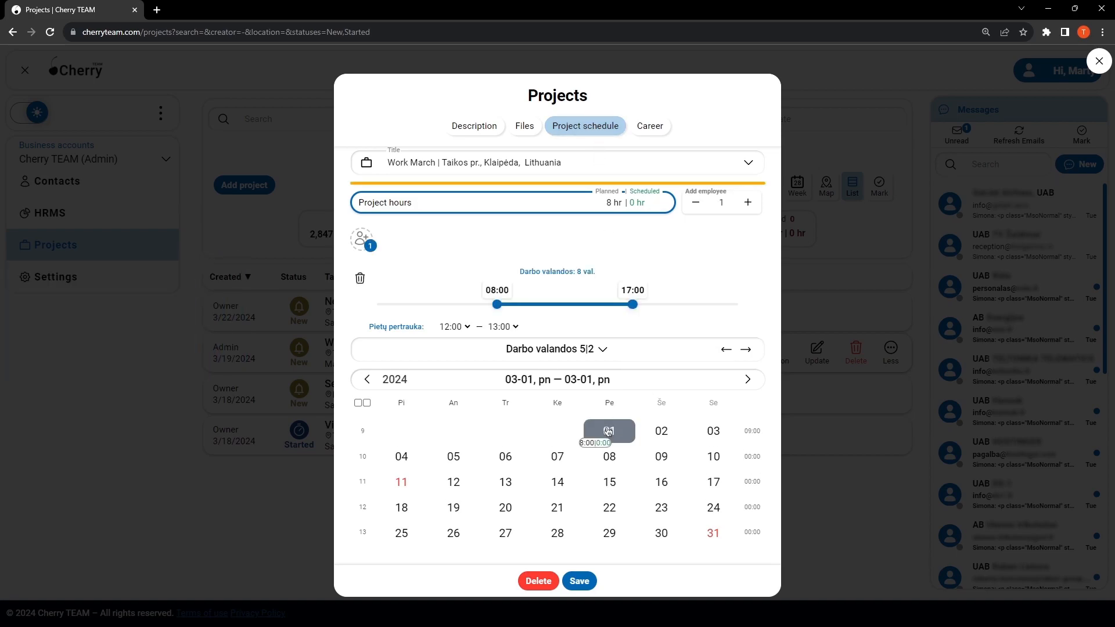
{"action": "left_click", "coordinate": [748, 203]}
{"action": "left_click", "coordinate": [748, 203]}
{"action": "left_click", "coordinate": [748, 203]}
{"action": "left_click", "coordinate": [748, 203]}
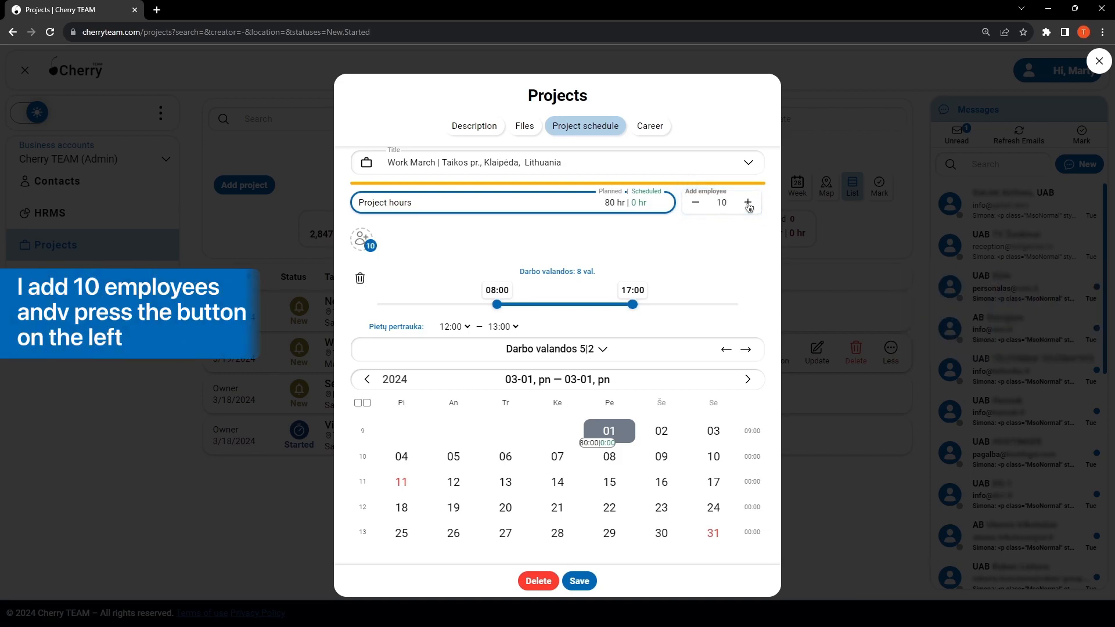
Step: Find a worker by first name and assign that person to the planned project hours
{"action": "left_click", "coordinate": [365, 238]}
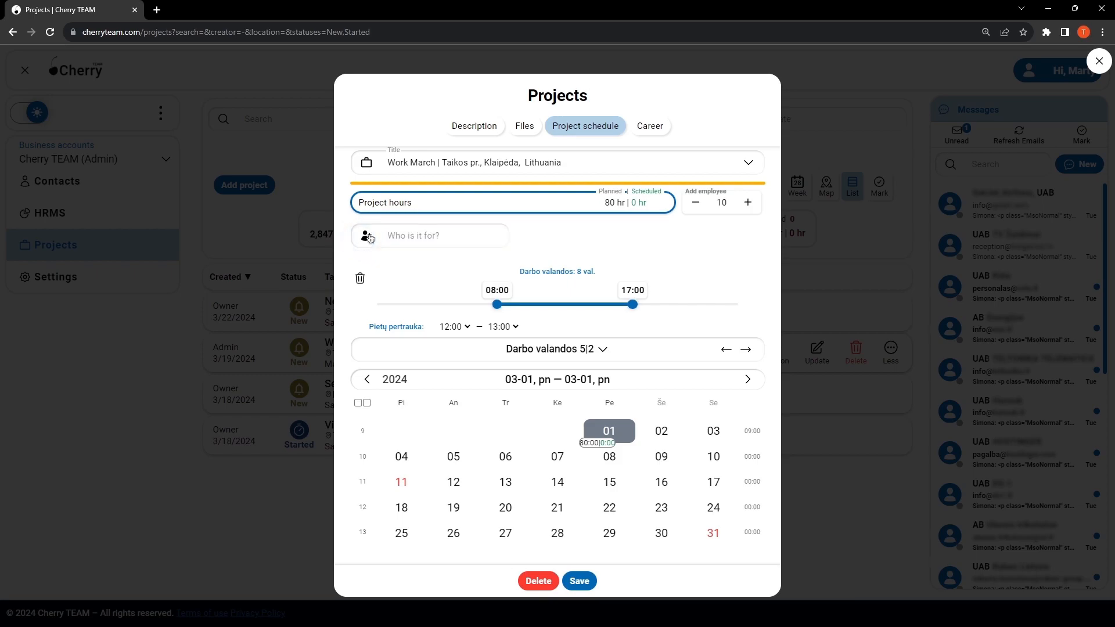
{"action": "left_click", "coordinate": [440, 235]}
{"action": "left_click", "coordinate": [460, 277]}
{"action": "left_click", "coordinate": [440, 236]}
{"action": "type", "text": "Vikto"}
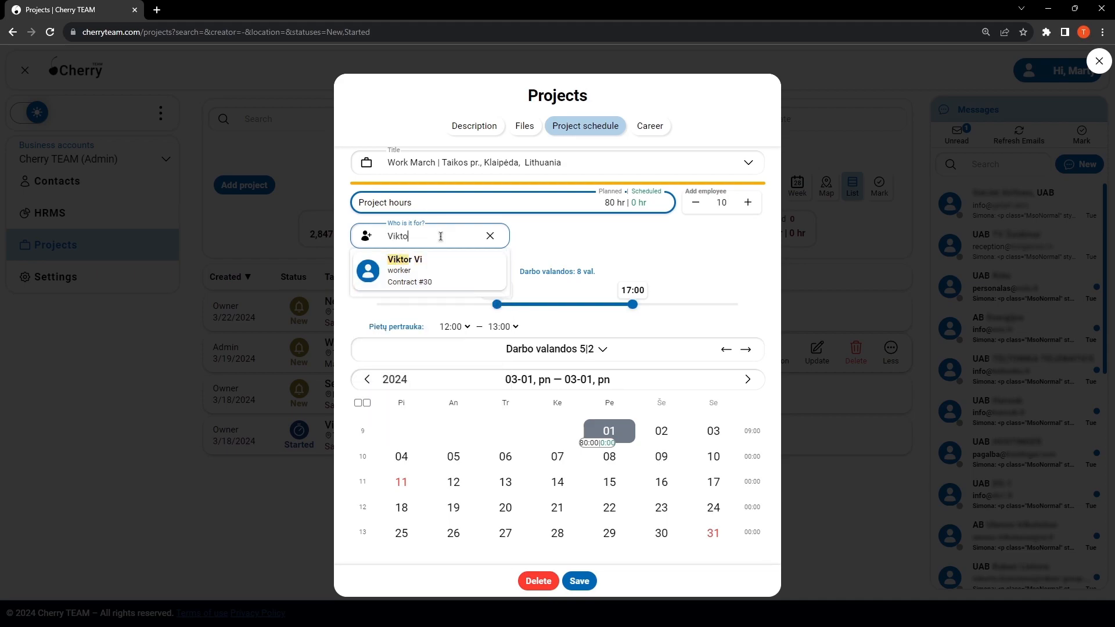
{"action": "left_click", "coordinate": [442, 269]}
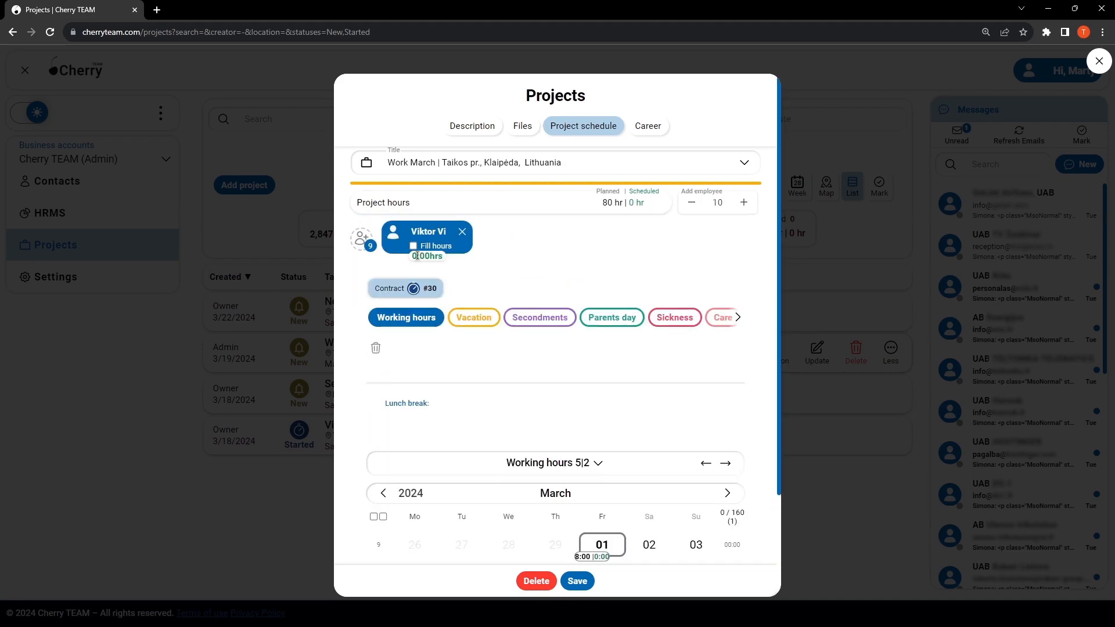
Step: Fill the remaining employee places by adding the Klaipėda branch group to the project schedule
{"action": "left_click", "coordinate": [362, 238]}
{"action": "left_click", "coordinate": [445, 233]}
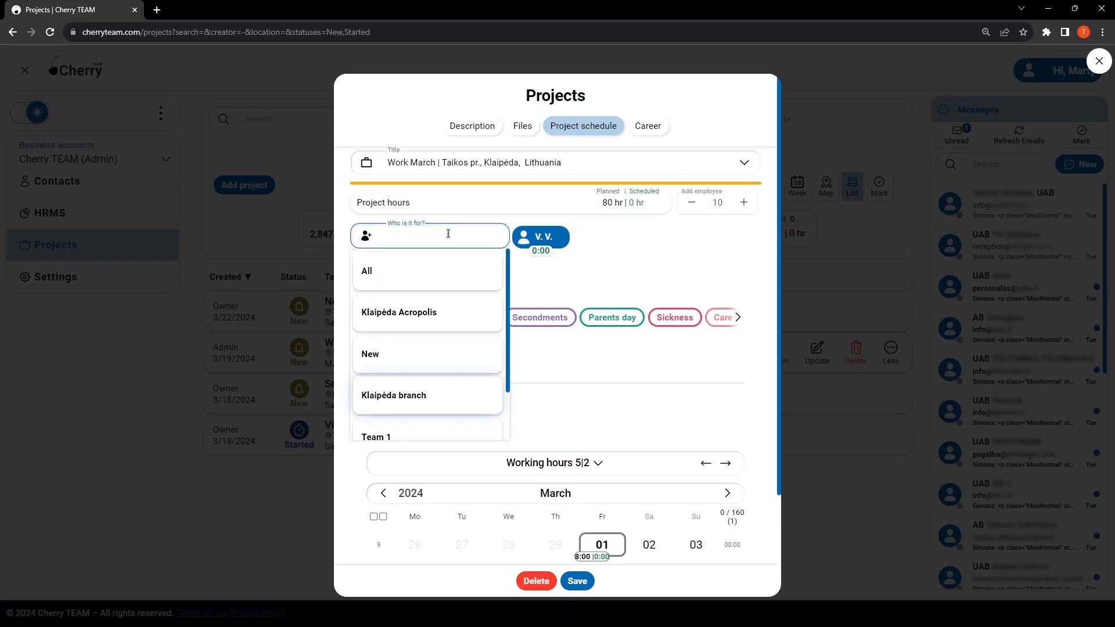
{"action": "left_click", "coordinate": [460, 394]}
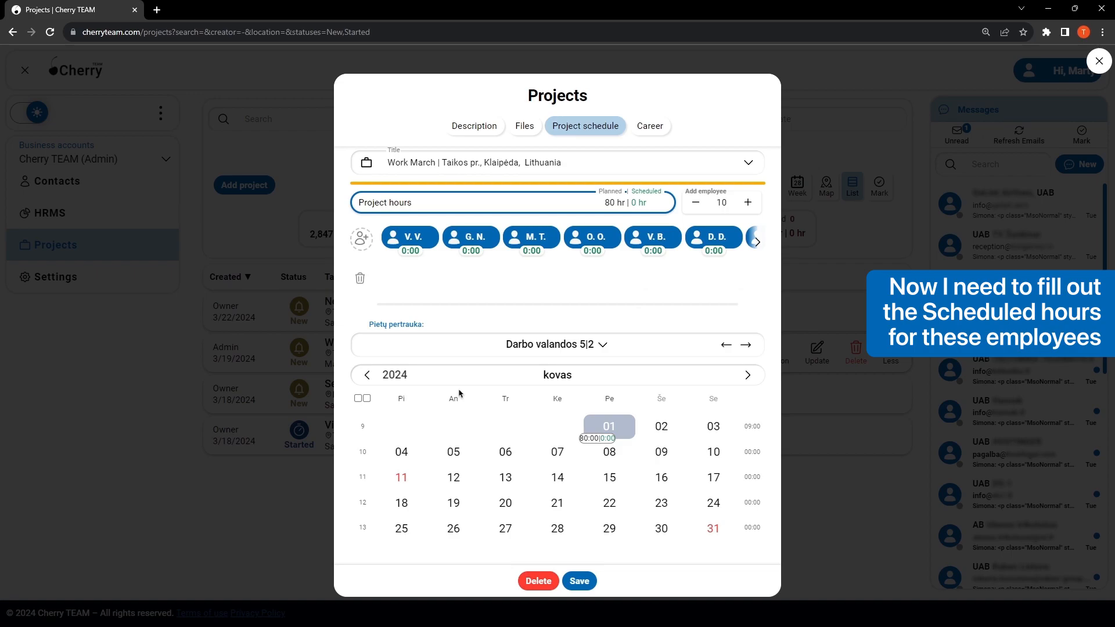
Step: Fill all planned hours for the first two assigned employees
{"action": "left_click", "coordinate": [413, 244]}
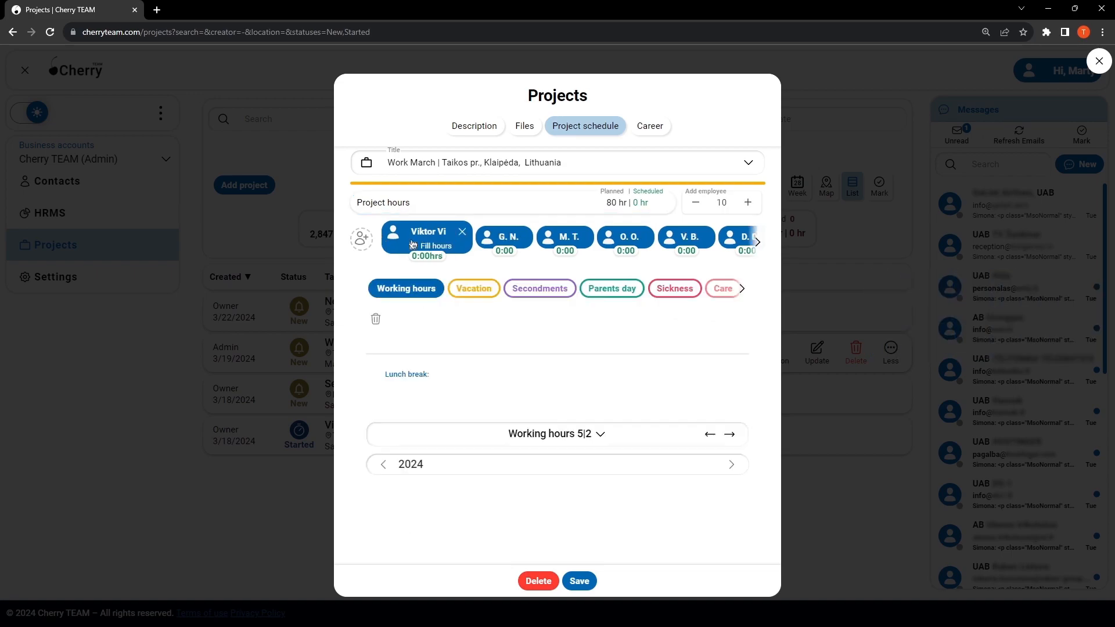
{"action": "left_click", "coordinate": [414, 246]}
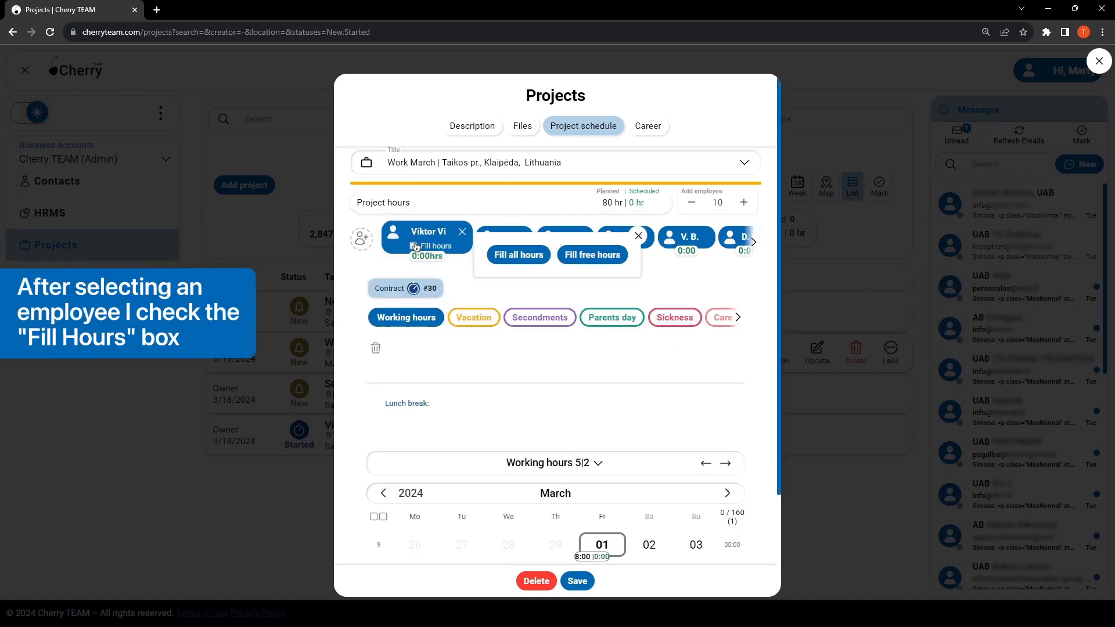
{"action": "left_click", "coordinate": [506, 254]}
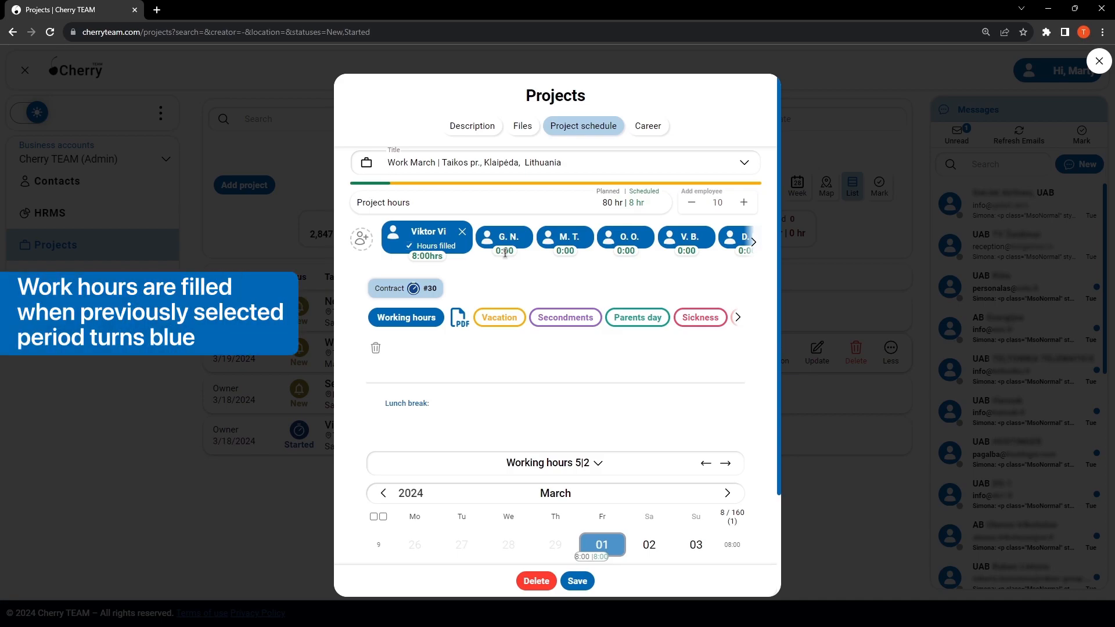
{"action": "left_click", "coordinate": [505, 244]}
{"action": "left_click", "coordinate": [477, 248]}
{"action": "left_click", "coordinate": [507, 257]}
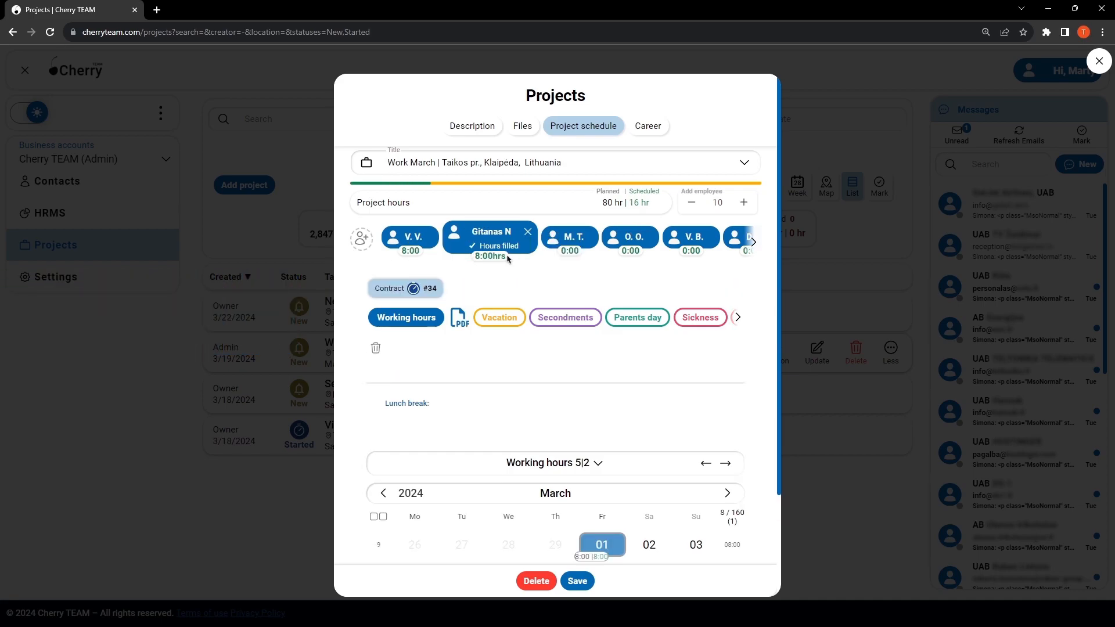
Step: Fill all planned hours for the third, fourth and fifth assigned employees
{"action": "left_click", "coordinate": [564, 241]}
{"action": "left_click", "coordinate": [562, 243]}
{"action": "left_click", "coordinate": [522, 256]}
{"action": "left_click", "coordinate": [641, 236]}
{"action": "left_click", "coordinate": [601, 246]}
{"action": "left_click", "coordinate": [613, 254]}
{"action": "left_click", "coordinate": [688, 238]}
{"action": "left_click", "coordinate": [662, 245]}
{"action": "left_click", "coordinate": [526, 256]}
Step: Fill all planned hours for the sixth through ninth assigned employees
{"action": "left_click_drag", "start_coordinate": [719, 254], "coordinate": [453, 256]}
{"action": "left_click", "coordinate": [492, 238]}
{"action": "left_click", "coordinate": [468, 245]}
{"action": "left_click", "coordinate": [513, 255]}
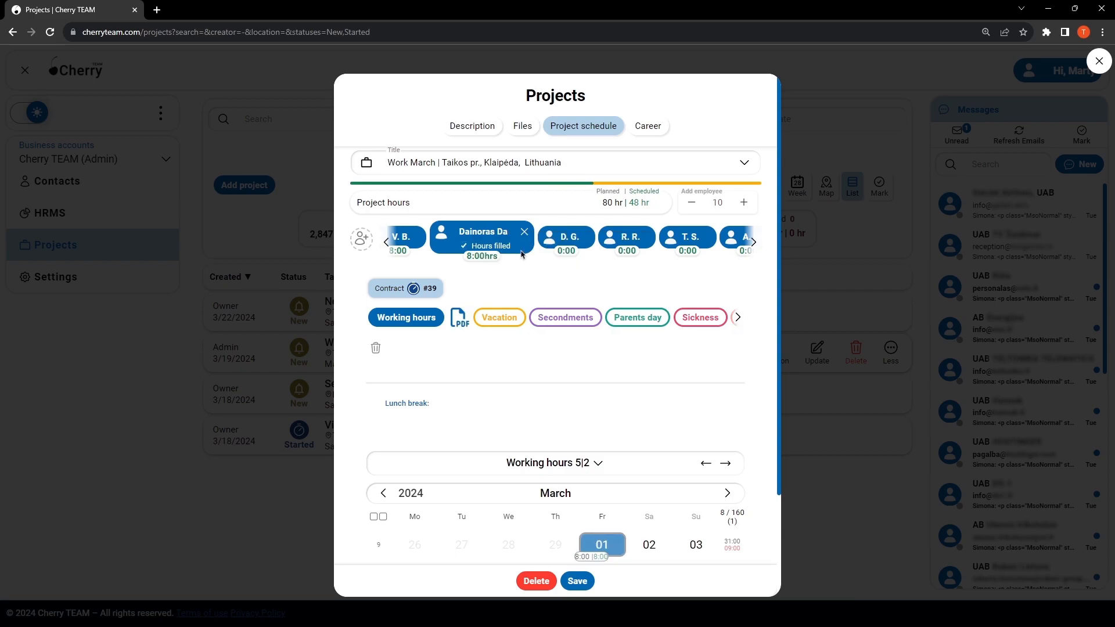
{"action": "left_click", "coordinate": [566, 238]}
{"action": "left_click", "coordinate": [537, 246]}
{"action": "left_click", "coordinate": [518, 256]}
{"action": "left_click", "coordinate": [625, 236]}
{"action": "left_click", "coordinate": [584, 245]}
{"action": "left_click", "coordinate": [518, 255]}
{"action": "left_click", "coordinate": [675, 241]}
{"action": "left_click", "coordinate": [645, 246]}
{"action": "left_click", "coordinate": [519, 255]}
Step: Fill all planned hours for the tenth assigned employee and save the project
{"action": "left_click_drag", "start_coordinate": [690, 255], "coordinate": [668, 253]}
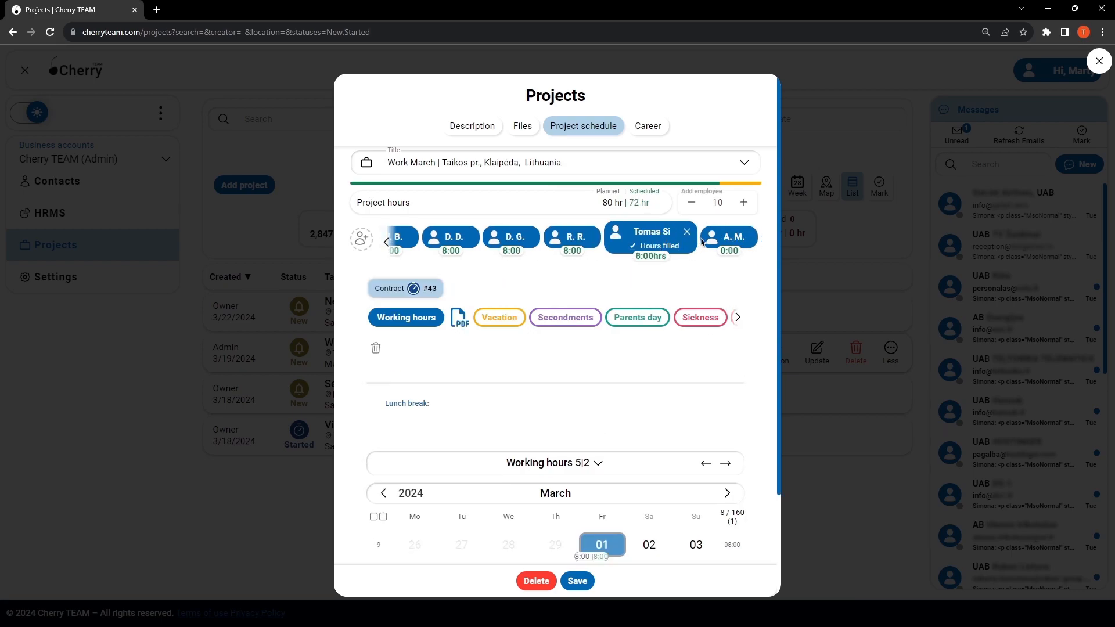
{"action": "left_click", "coordinate": [702, 244]}
{"action": "left_click", "coordinate": [705, 246]}
{"action": "left_click", "coordinate": [522, 252]}
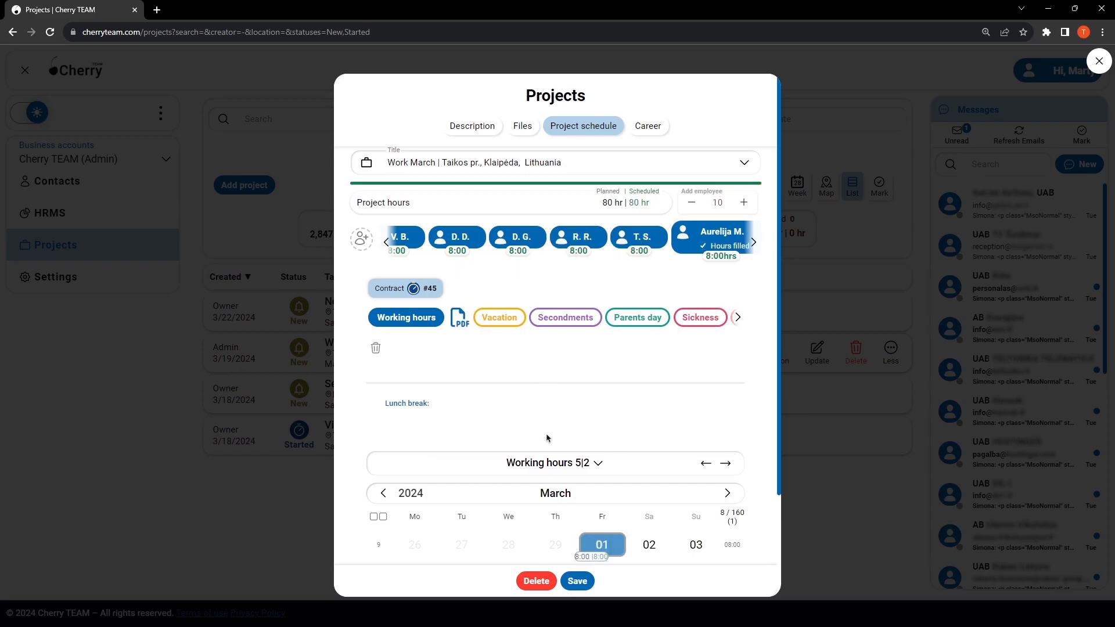
{"action": "left_click", "coordinate": [573, 580]}
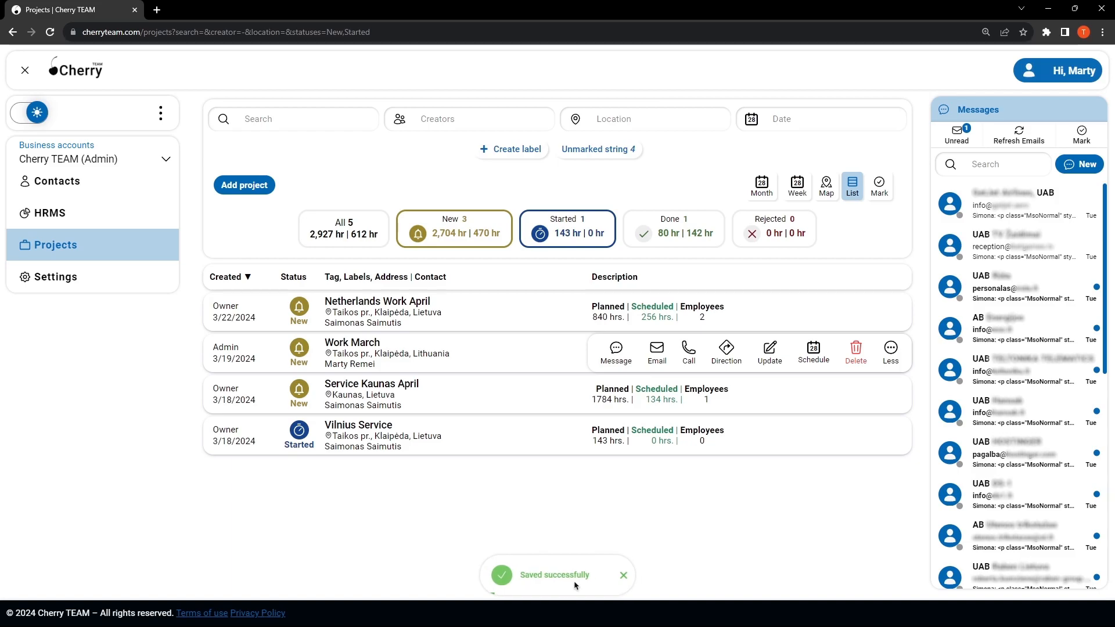
Step: Open the Work March project's details and show its March schedule in full screen
{"action": "left_click", "coordinate": [370, 344]}
{"action": "left_click", "coordinate": [370, 344]}
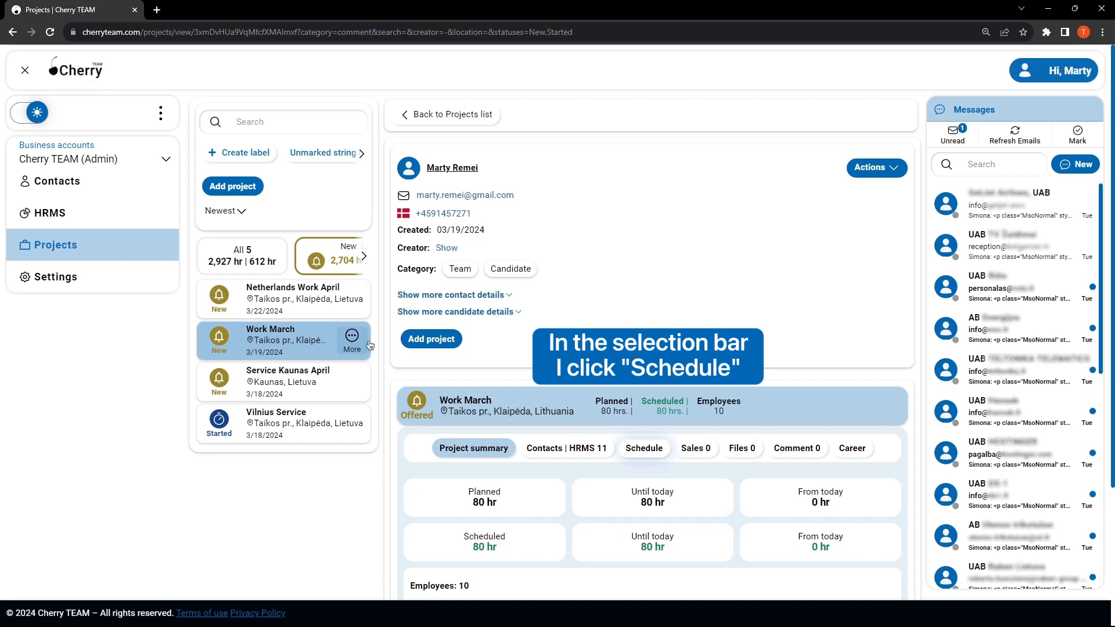
{"action": "left_click", "coordinate": [644, 448]}
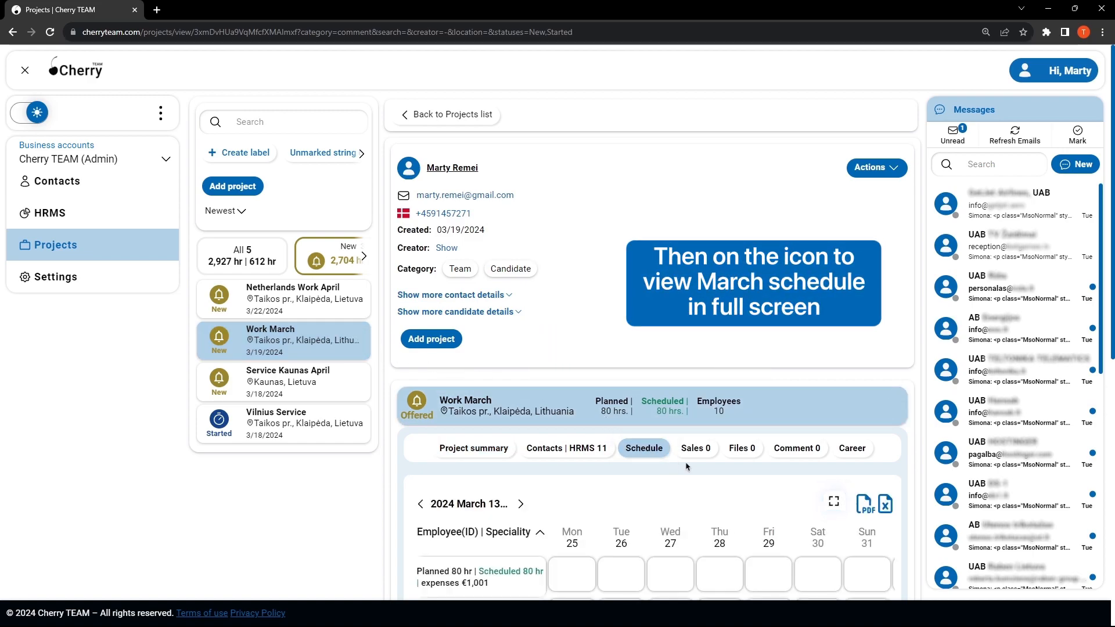
{"action": "left_click", "coordinate": [833, 503]}
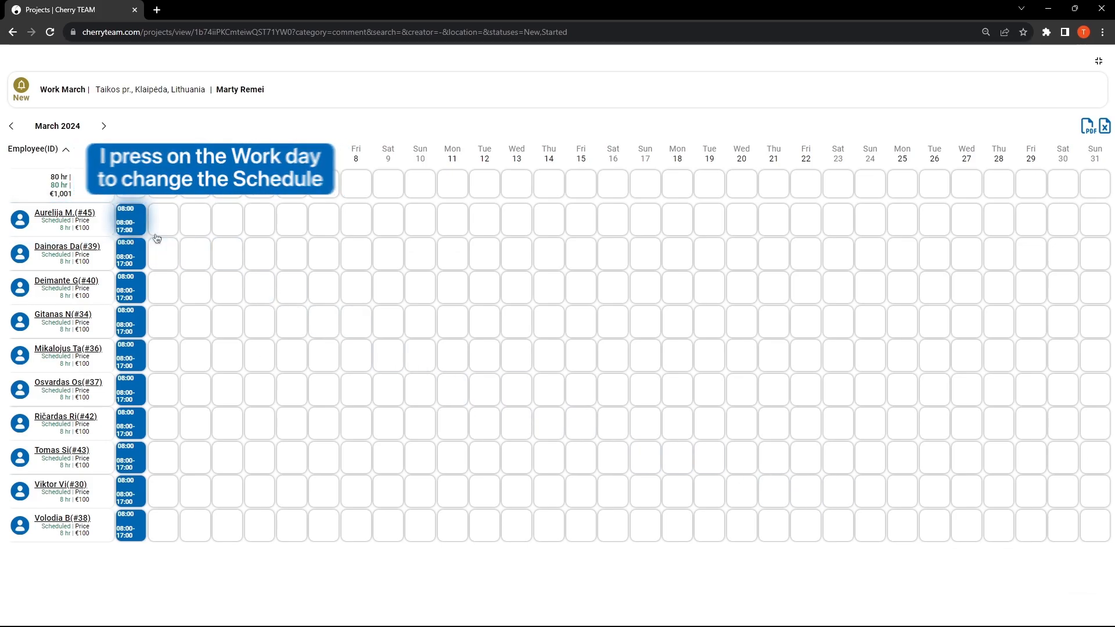
Step: Apply the pattern of 5 working days and 2 rest days to the first listed employee's March schedule and save it
{"action": "left_click", "coordinate": [128, 218]}
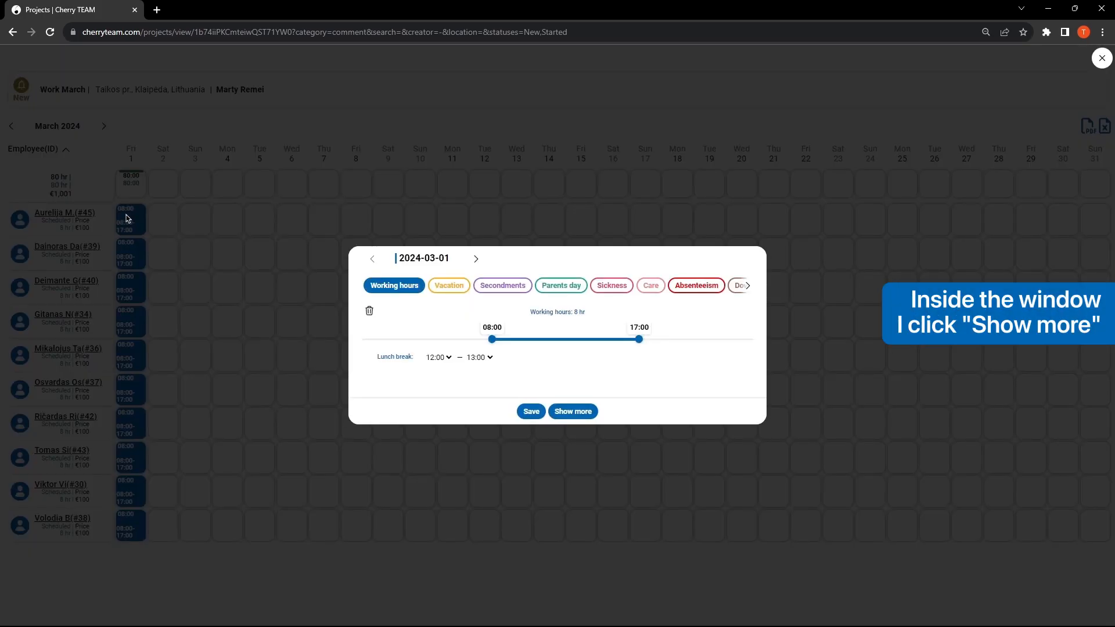
{"action": "left_click", "coordinate": [578, 412]}
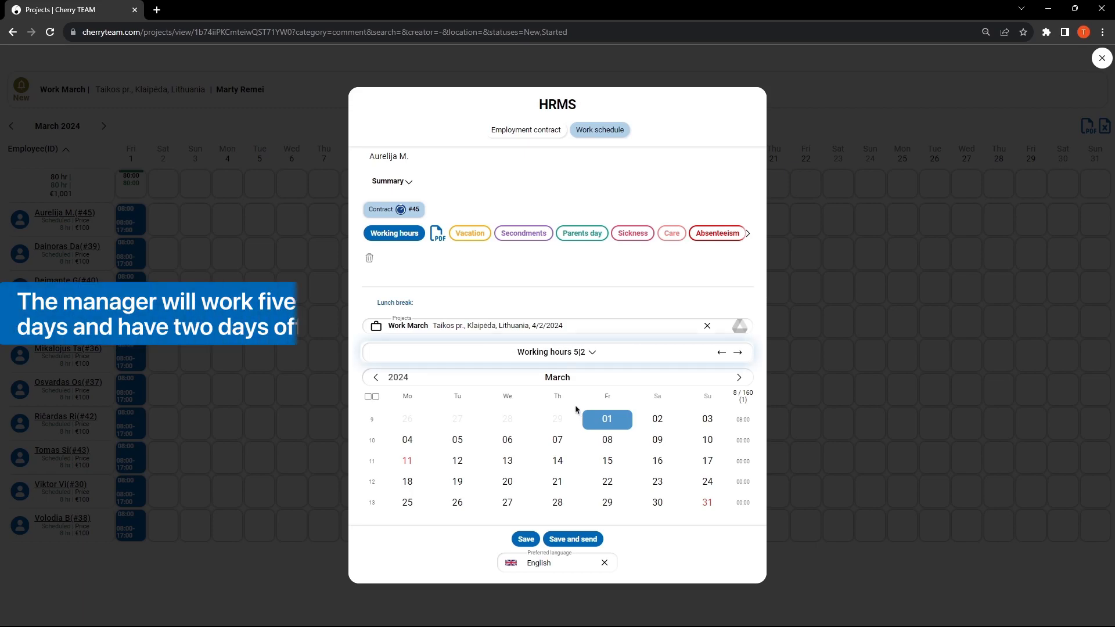
{"action": "left_click", "coordinate": [576, 354]}
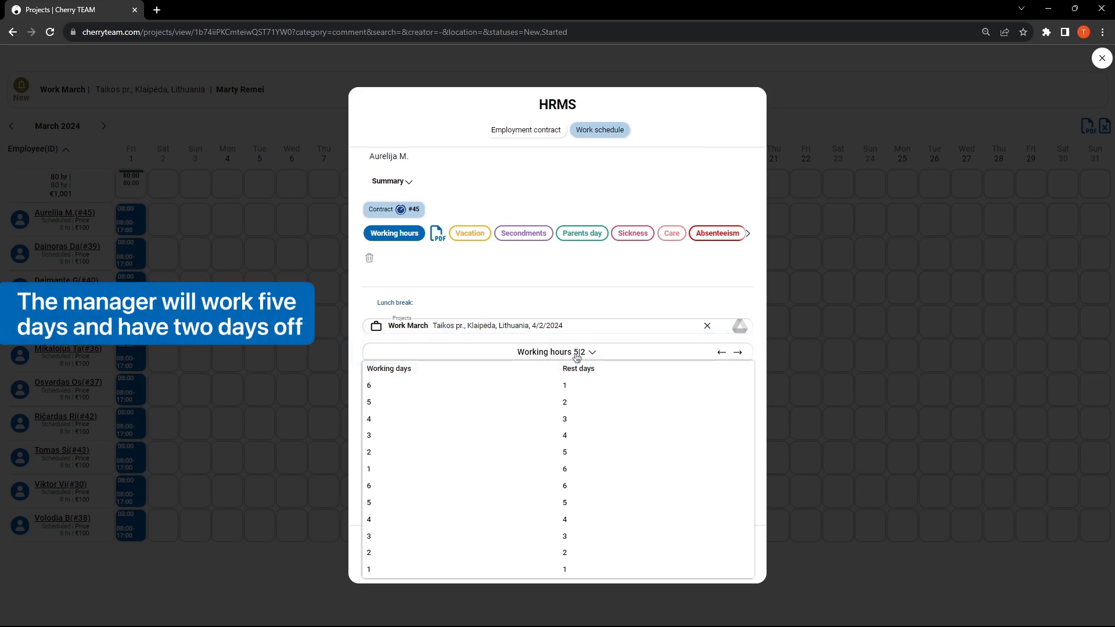
{"action": "left_click", "coordinate": [566, 402]}
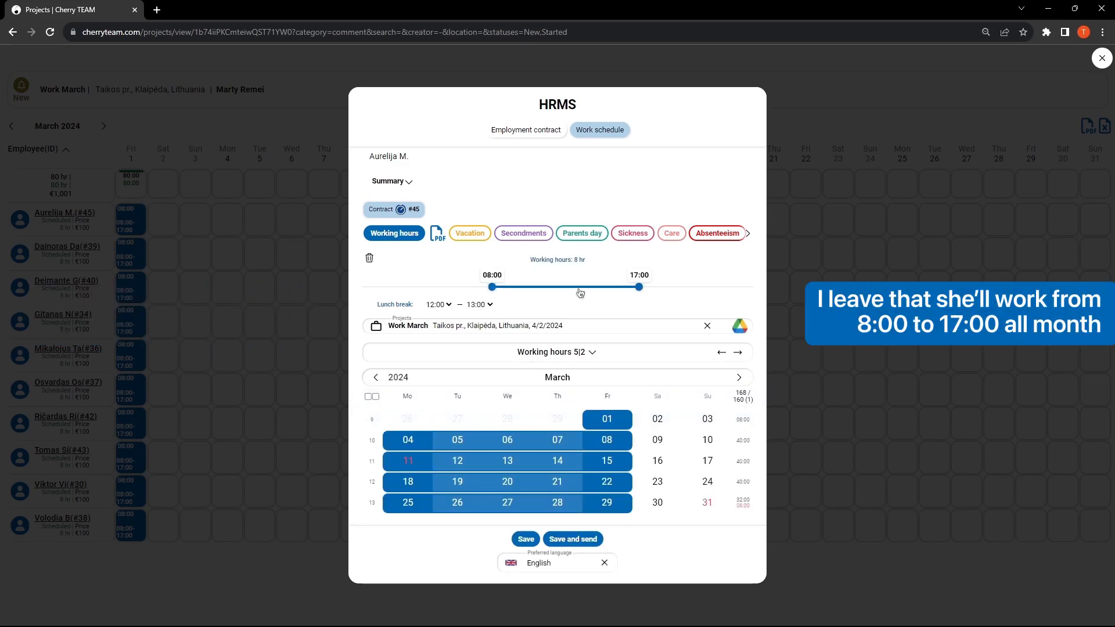
{"action": "left_click", "coordinate": [524, 540]}
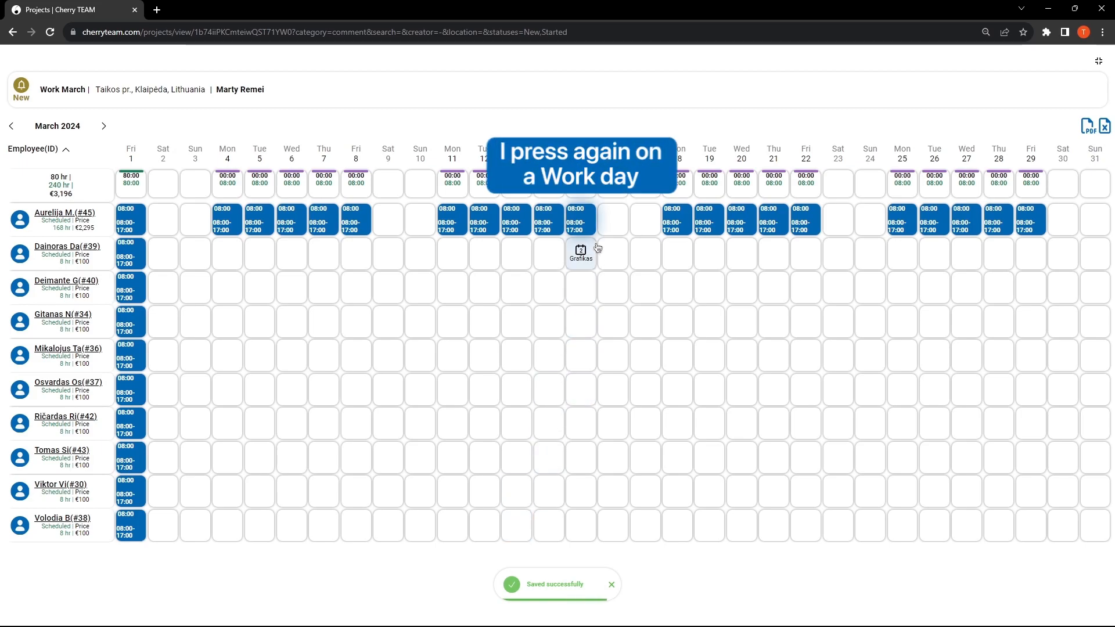
Step: Mark 15 March as Sickness for the first listed employee and save the change
{"action": "left_click", "coordinate": [581, 218]}
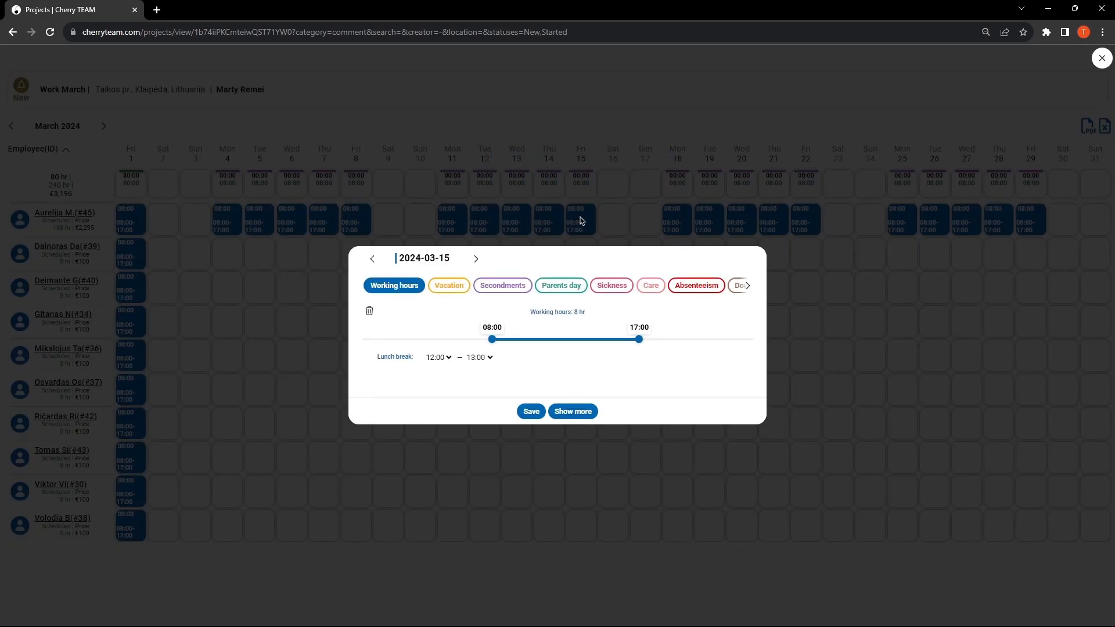
{"action": "left_click", "coordinate": [611, 287]}
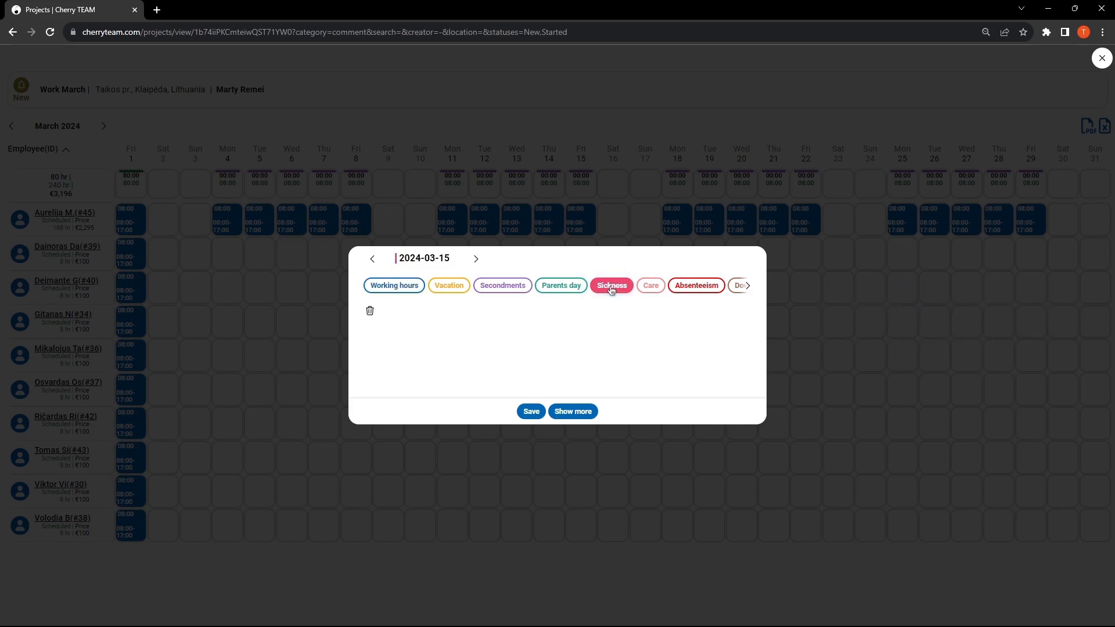
{"action": "left_click", "coordinate": [530, 412]}
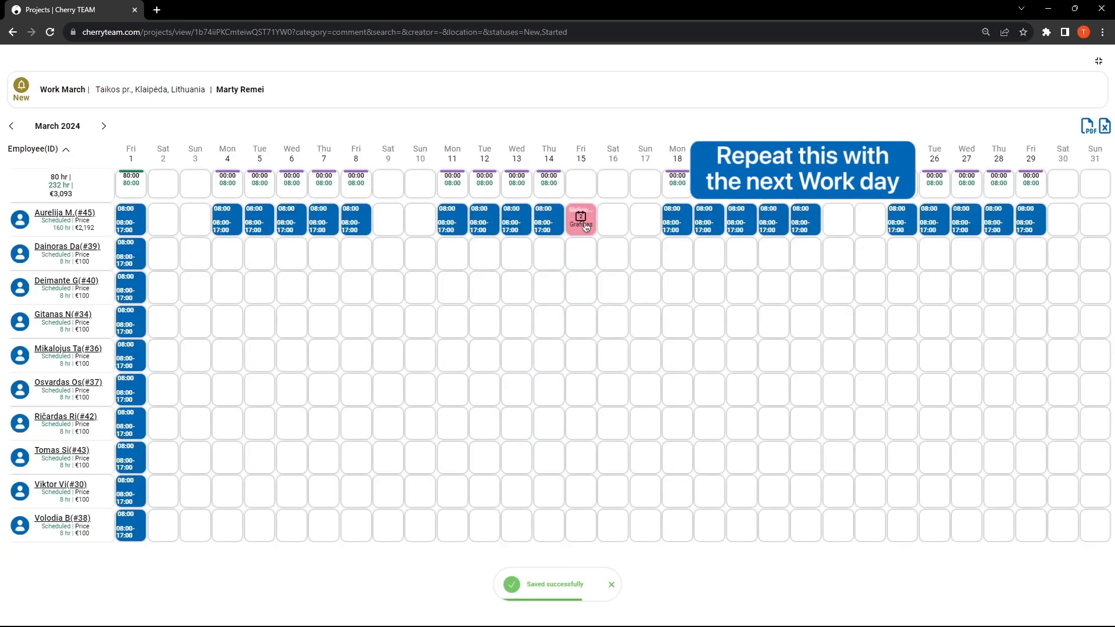
Step: Mark 22 March as Parents day for the first listed employee and save the change
{"action": "left_click", "coordinate": [798, 220]}
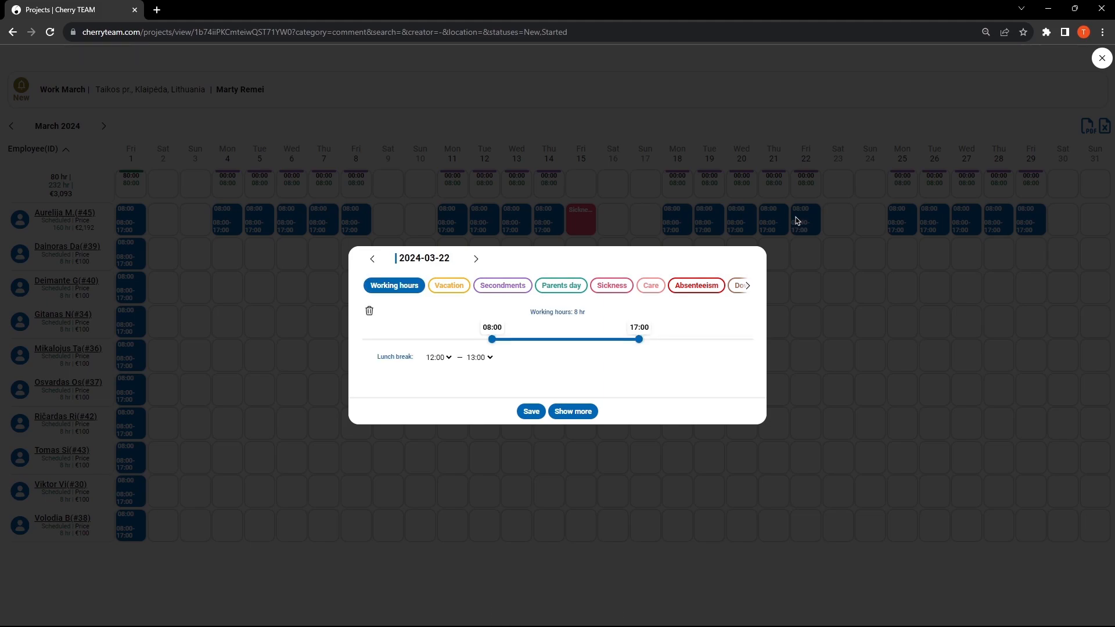
{"action": "left_click", "coordinate": [568, 286]}
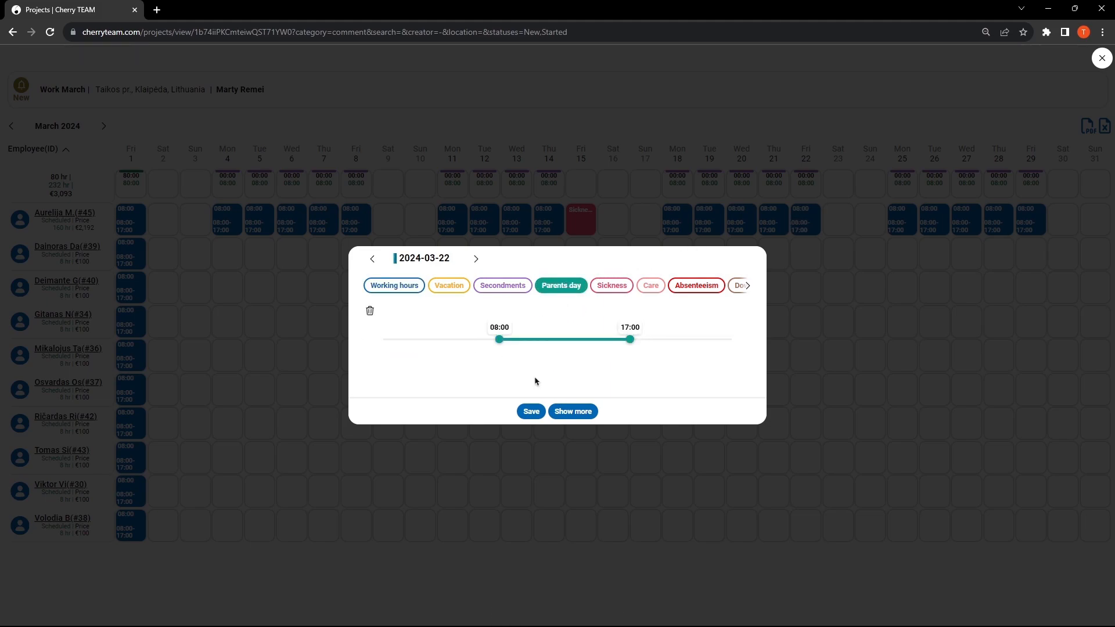
{"action": "left_click", "coordinate": [531, 412]}
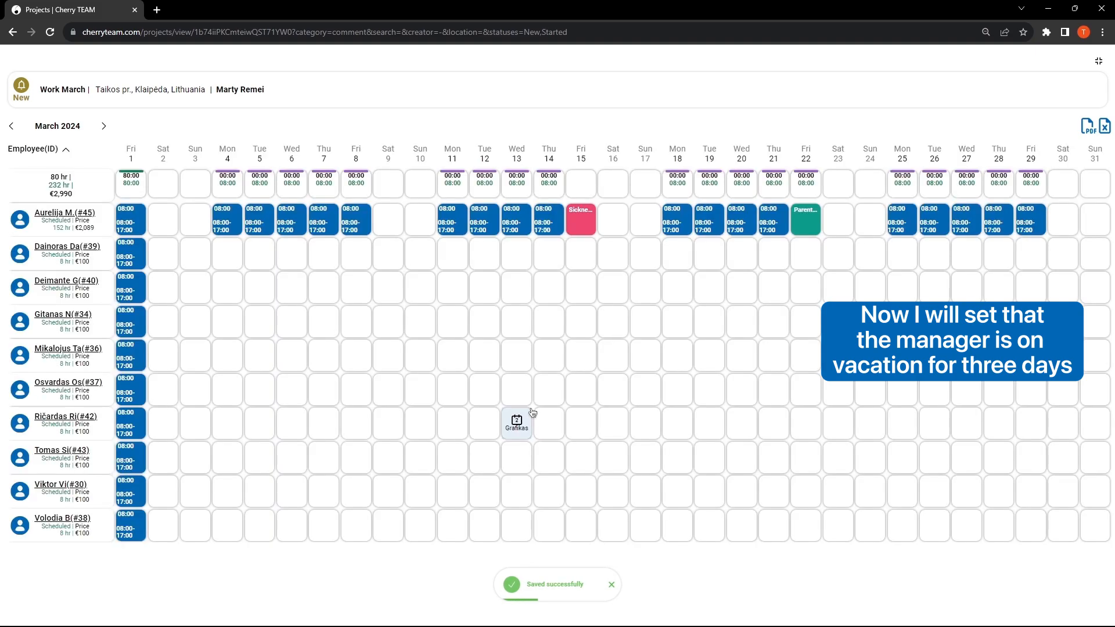
Step: Mark 25, 26 and 27 March as Vacation for the first listed employee and save the changes
{"action": "left_click", "coordinate": [898, 224]}
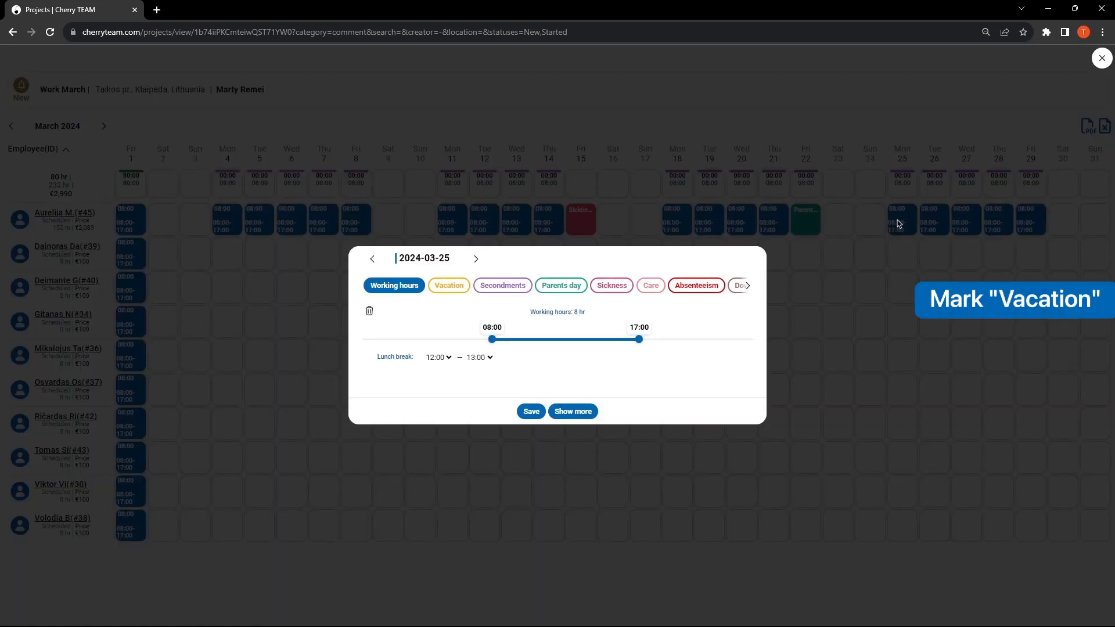
{"action": "left_click", "coordinate": [450, 285]}
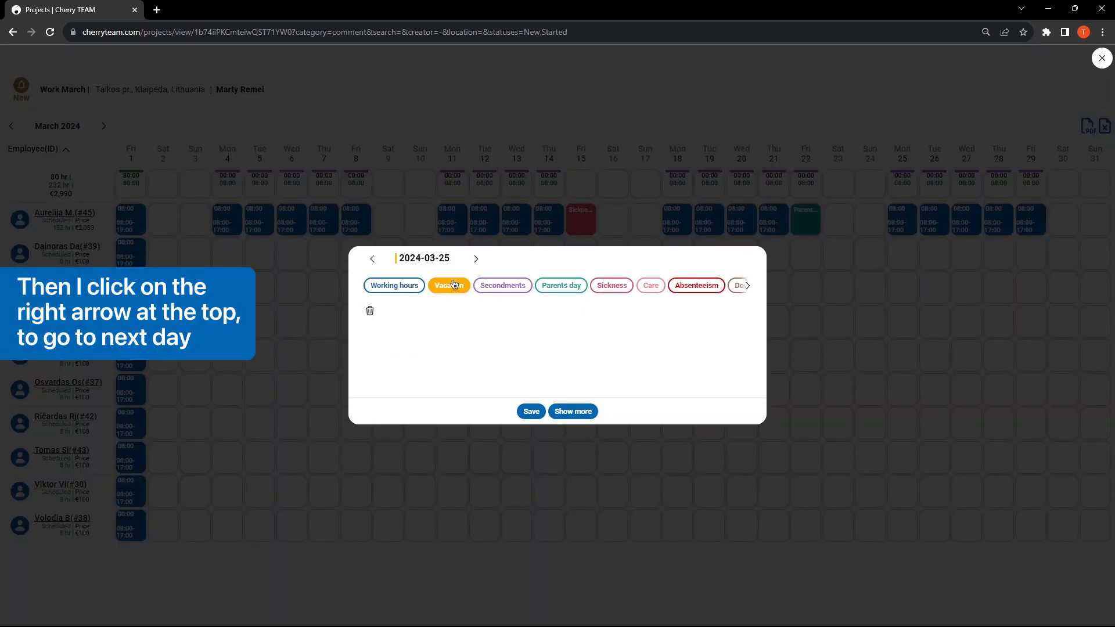
{"action": "left_click", "coordinate": [477, 260]}
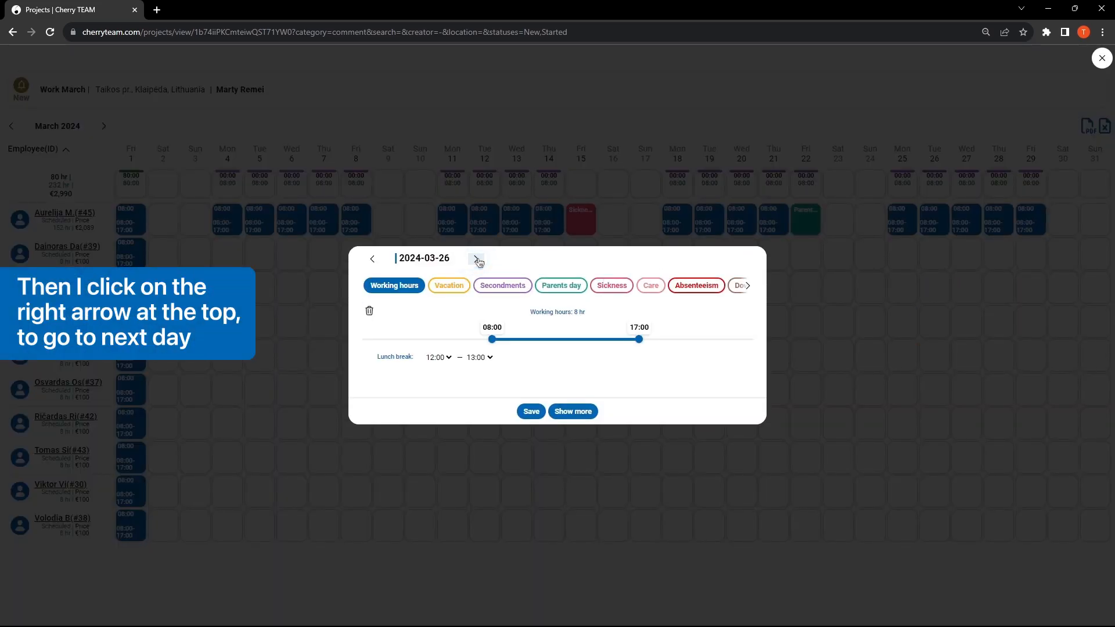
{"action": "left_click", "coordinate": [458, 286]}
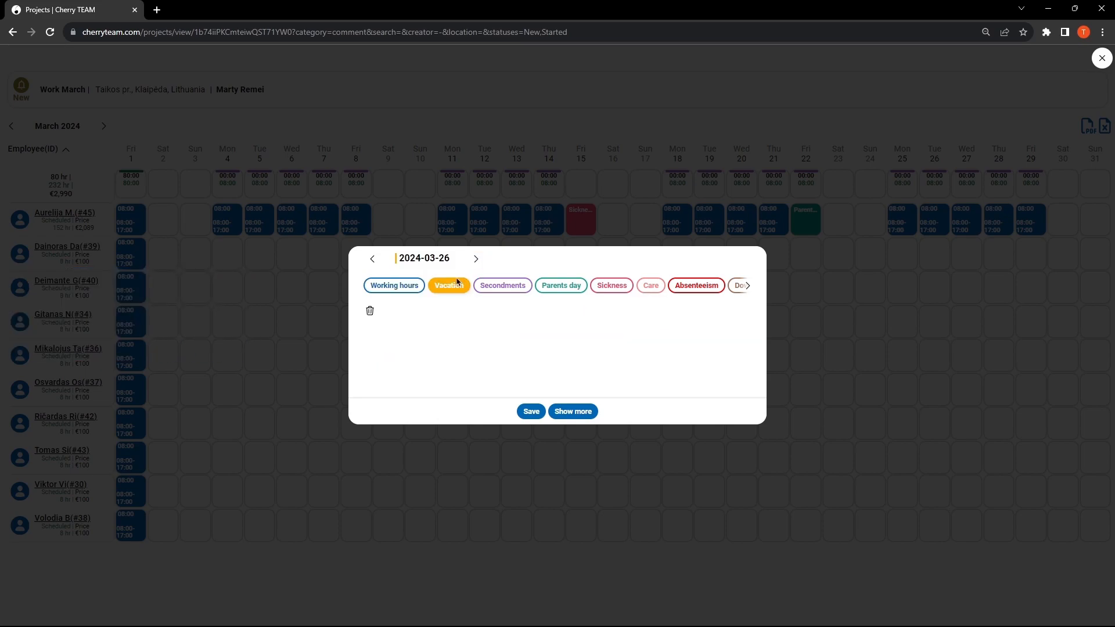
{"action": "left_click", "coordinate": [477, 260]}
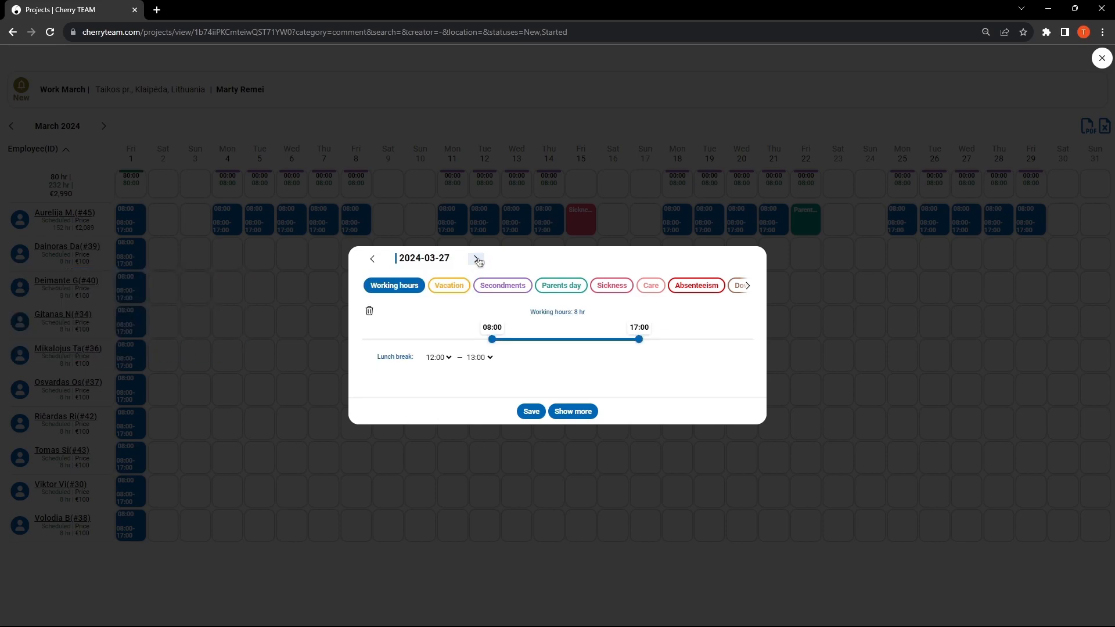
{"action": "left_click", "coordinate": [451, 286]}
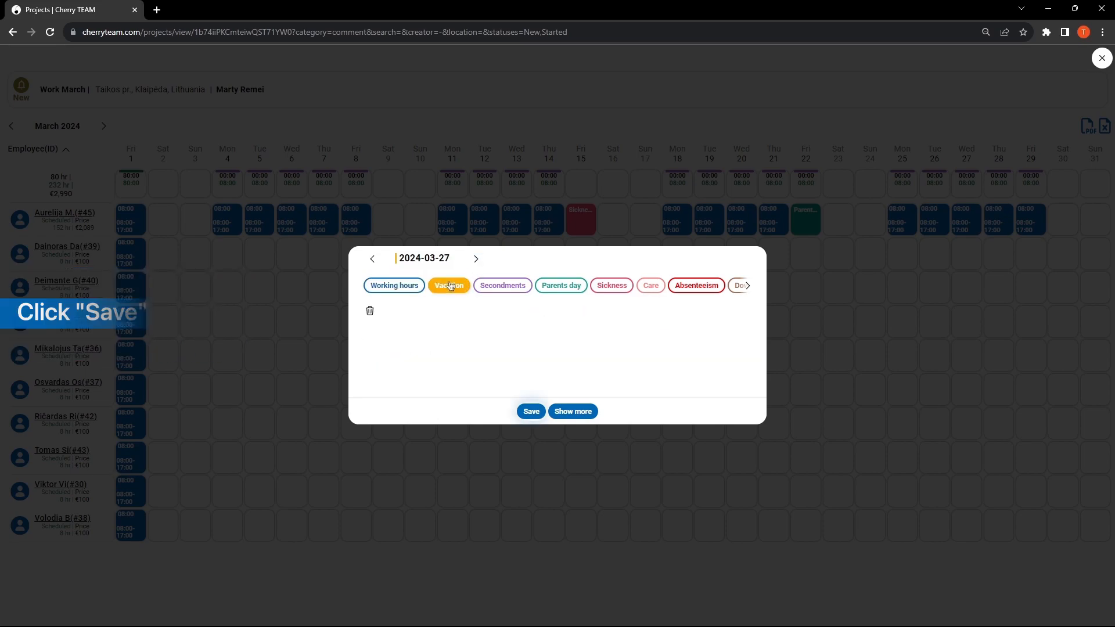
{"action": "left_click", "coordinate": [530, 411]}
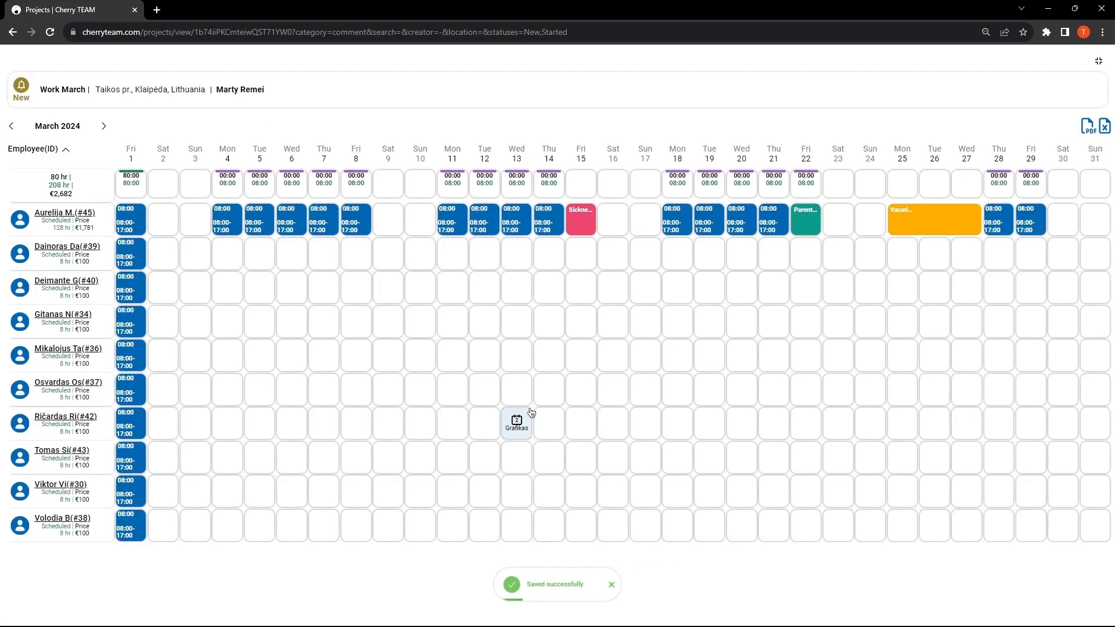
Step: Apply the pattern of 2 working days and 2 rest days to the second listed employee's March schedule and save it
{"action": "left_click_drag", "start_coordinate": [531, 412], "coordinate": [905, 225]}
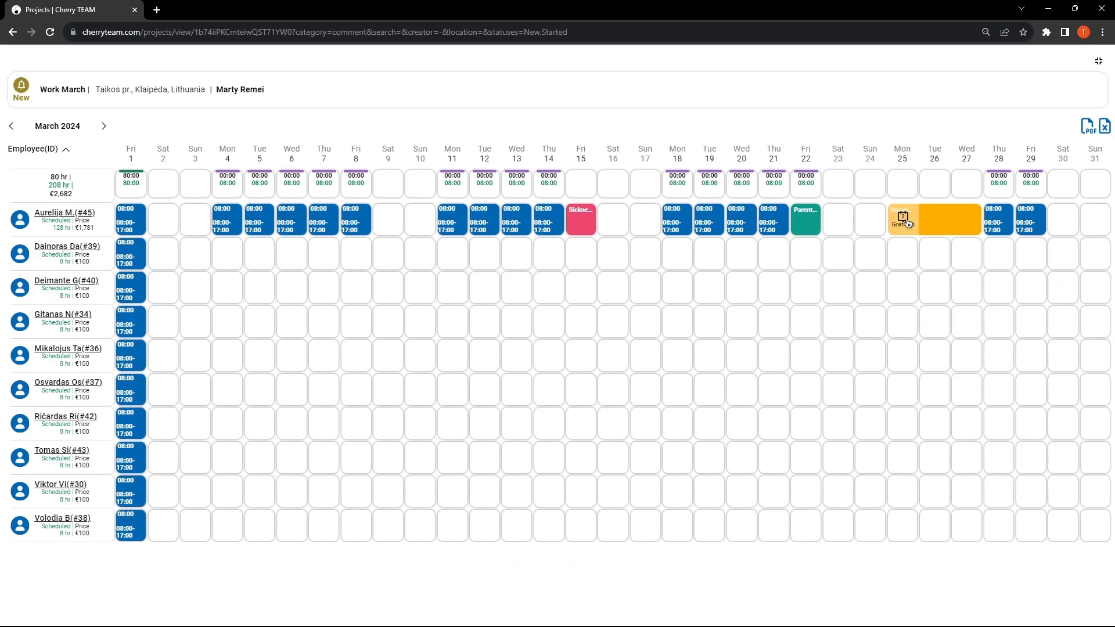
{"action": "left_click_drag", "start_coordinate": [906, 220], "coordinate": [131, 251]}
{"action": "left_click", "coordinate": [574, 411]}
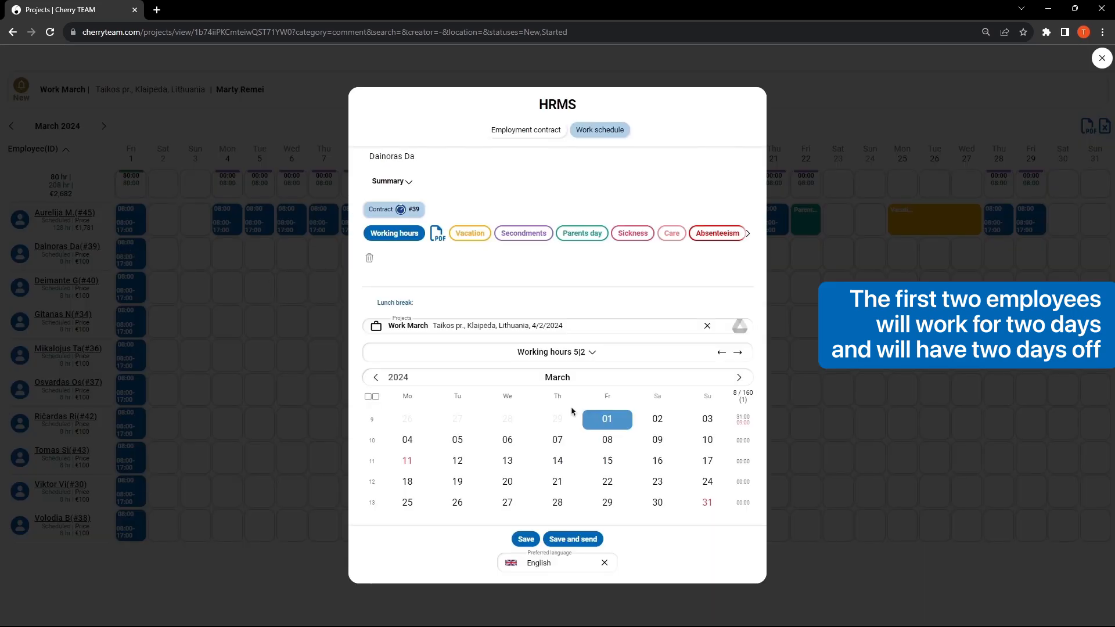
{"action": "left_click", "coordinate": [574, 353]}
{"action": "left_click", "coordinate": [547, 553]}
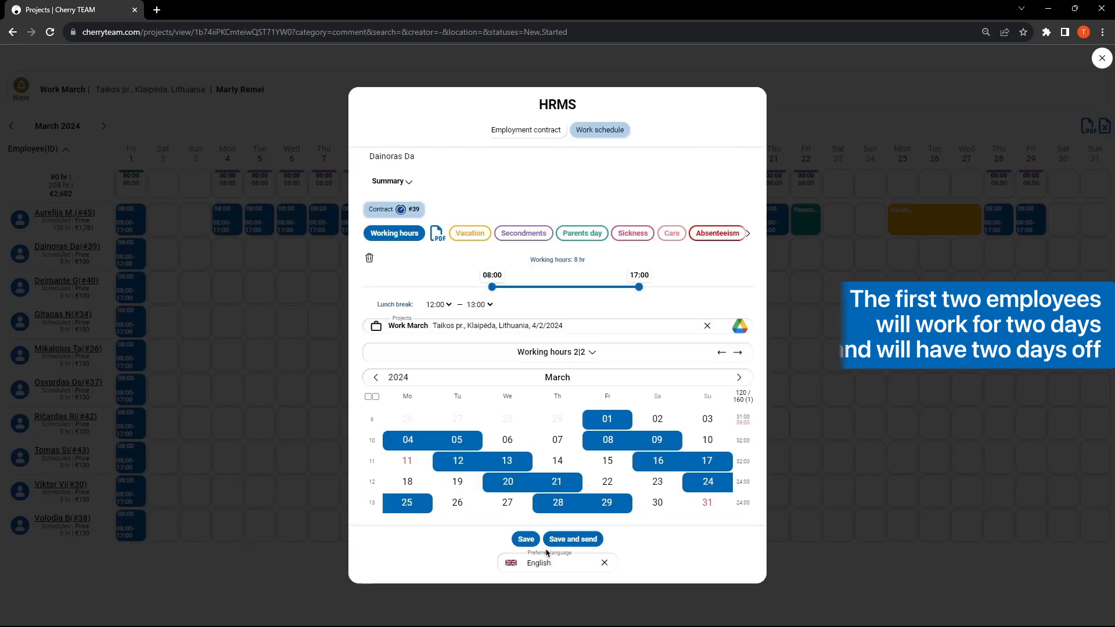
{"action": "left_click", "coordinate": [527, 539]}
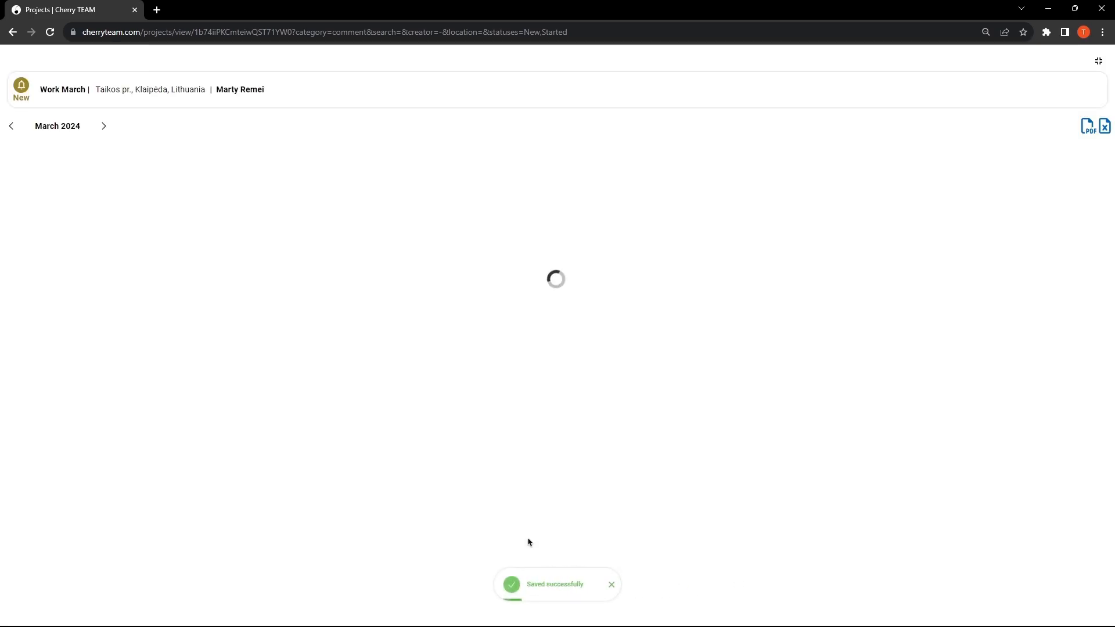
Step: Apply the pattern of 2 working days and 2 rest days to the third listed employee's March schedule and save it
{"action": "left_click", "coordinate": [131, 288]}
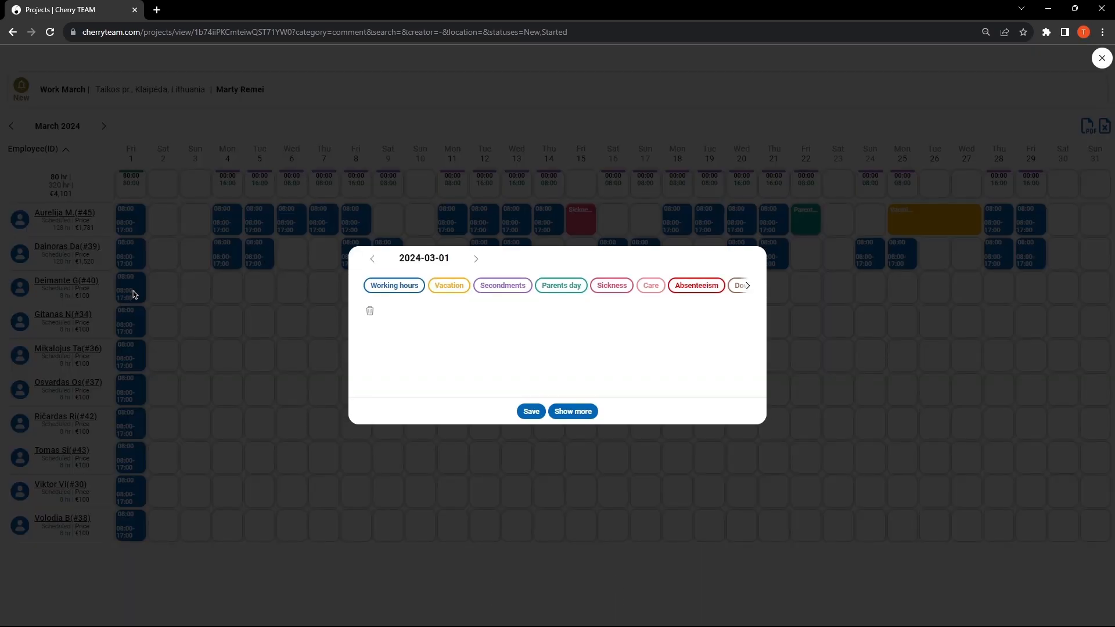
{"action": "left_click", "coordinate": [586, 412]}
{"action": "left_click", "coordinate": [574, 352]}
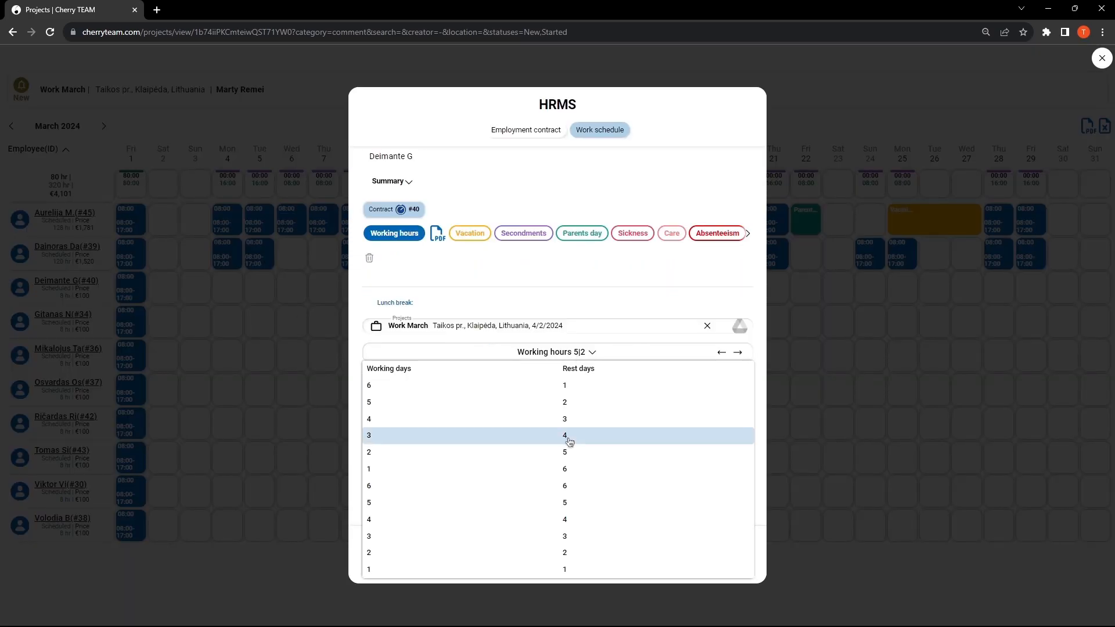
{"action": "left_click", "coordinate": [559, 555]}
{"action": "left_click", "coordinate": [526, 539]}
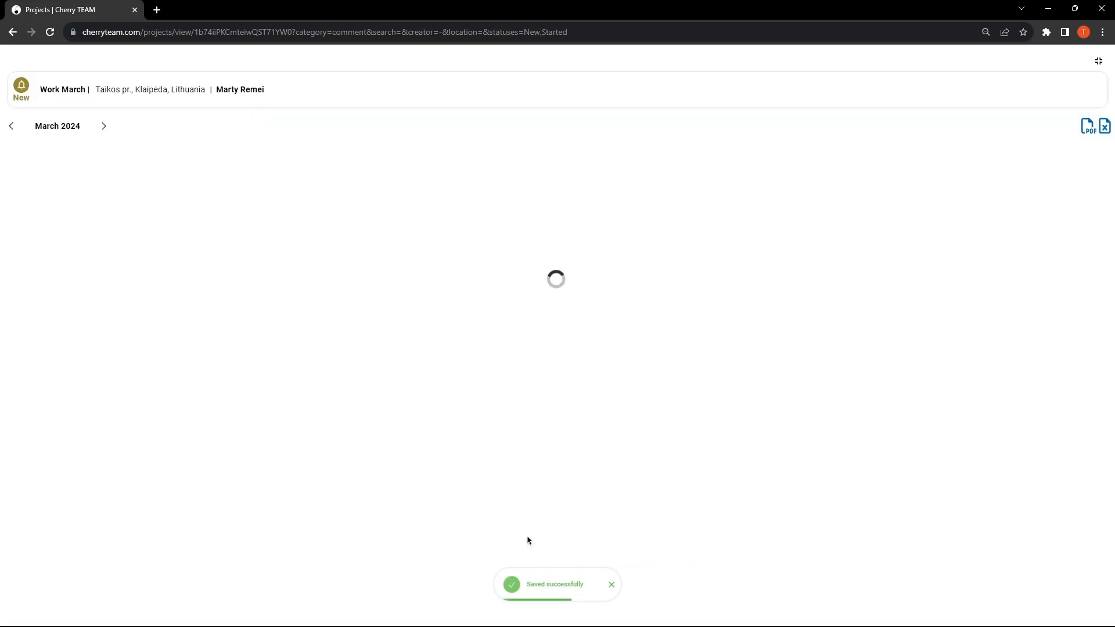
Step: Give the fourth listed employee the 2 working, 2 rest days pattern, shifted forward to start on 2 March, and save it
{"action": "left_click", "coordinate": [132, 321]}
{"action": "left_click", "coordinate": [580, 410]}
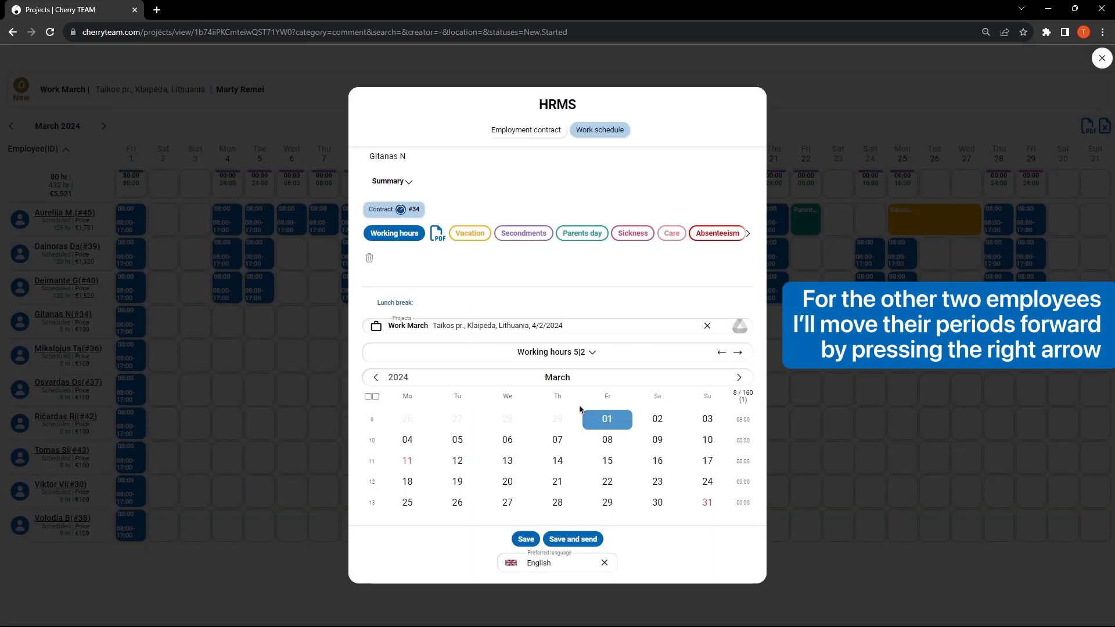
{"action": "left_click", "coordinate": [575, 352]}
{"action": "left_click", "coordinate": [566, 532]}
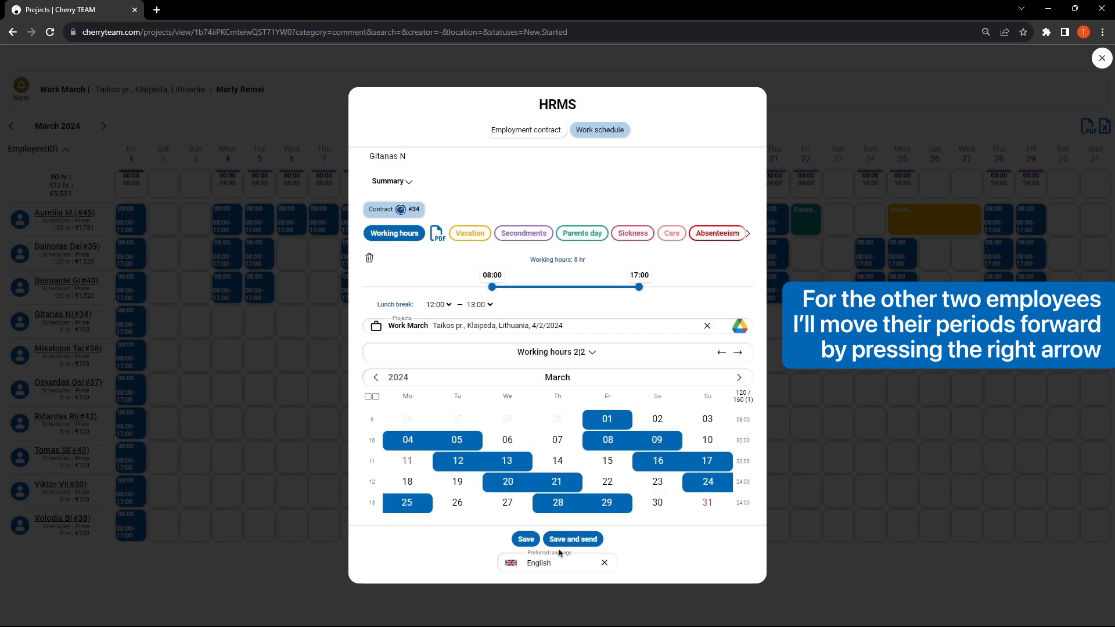
{"action": "left_click", "coordinate": [739, 353]}
{"action": "left_click", "coordinate": [738, 353]}
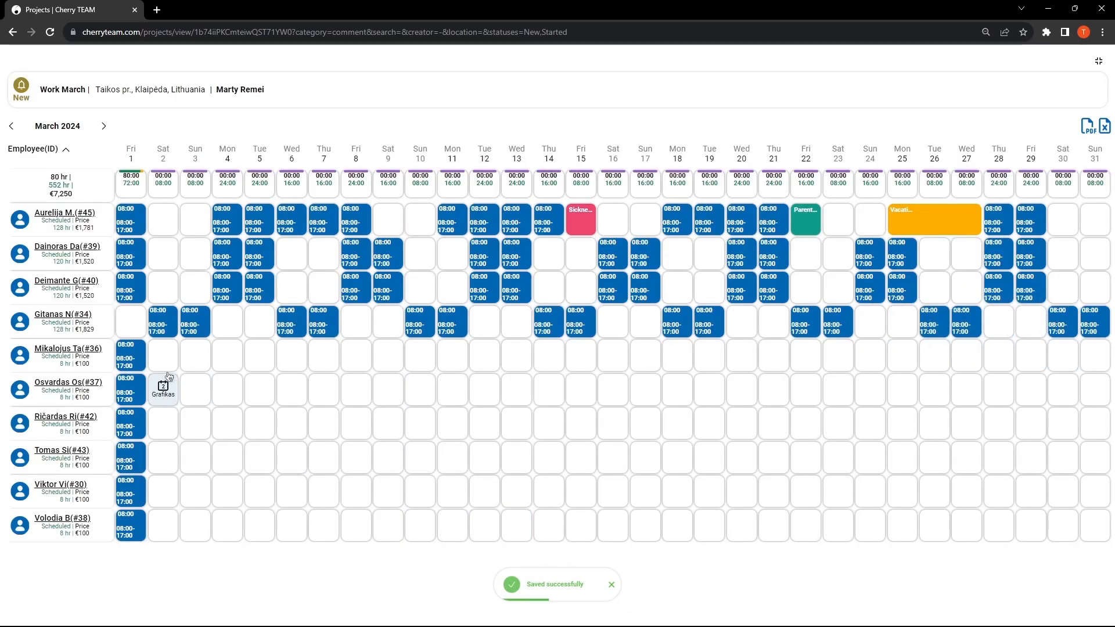
Step: Give the fifth listed employee the 2 working, 2 rest days pattern, shifted forward to start on 2 March, and save it
{"action": "left_click", "coordinate": [131, 356]}
{"action": "left_click", "coordinate": [581, 355]}
{"action": "left_click", "coordinate": [568, 551]}
{"action": "left_click", "coordinate": [737, 352]}
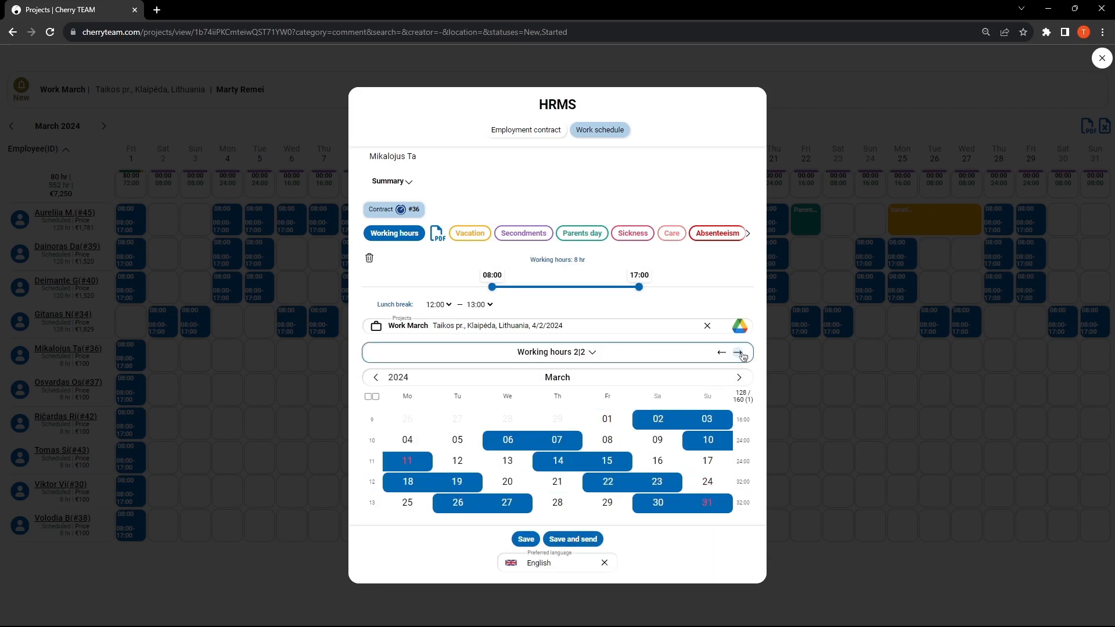
{"action": "left_click", "coordinate": [526, 540]}
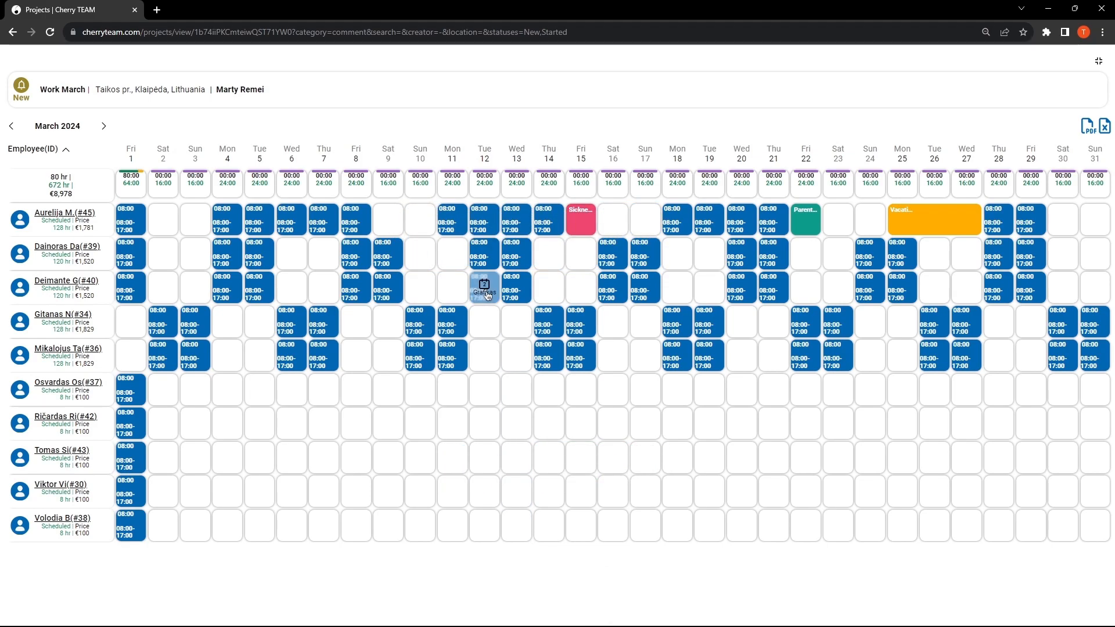
Step: Delete the third listed employee's working hours on 12 and 13 March, saving each change
{"action": "left_click", "coordinate": [484, 286]}
{"action": "left_click", "coordinate": [370, 311]}
{"action": "left_click", "coordinate": [610, 112]}
{"action": "left_click", "coordinate": [530, 411]}
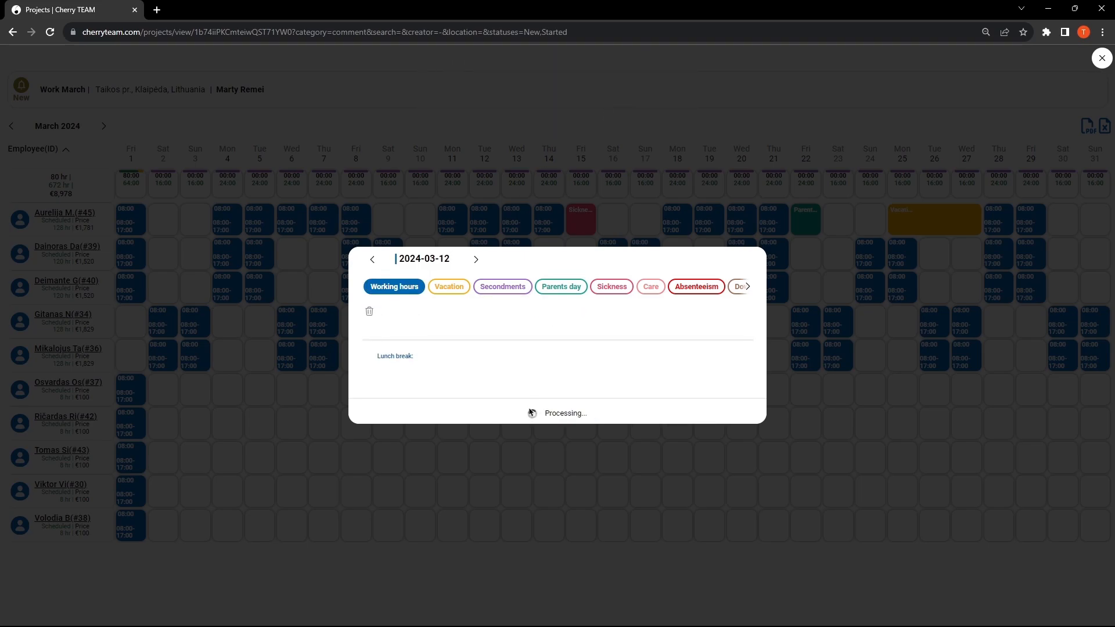
{"action": "left_click", "coordinate": [516, 286]}
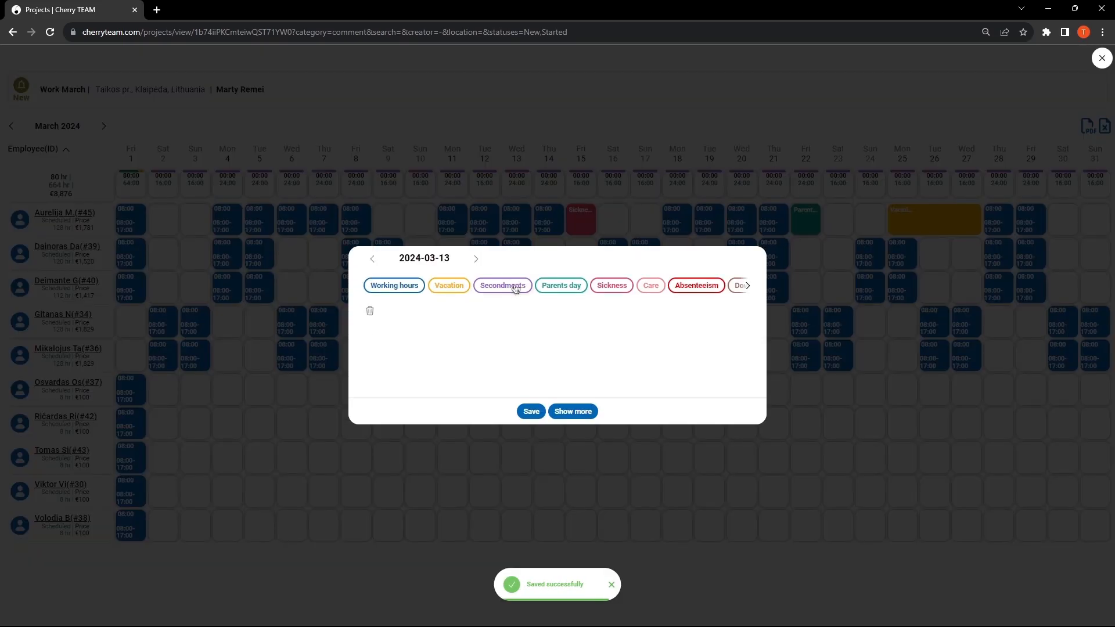
{"action": "left_click", "coordinate": [369, 311]}
{"action": "left_click", "coordinate": [610, 111]}
{"action": "left_click", "coordinate": [530, 411]}
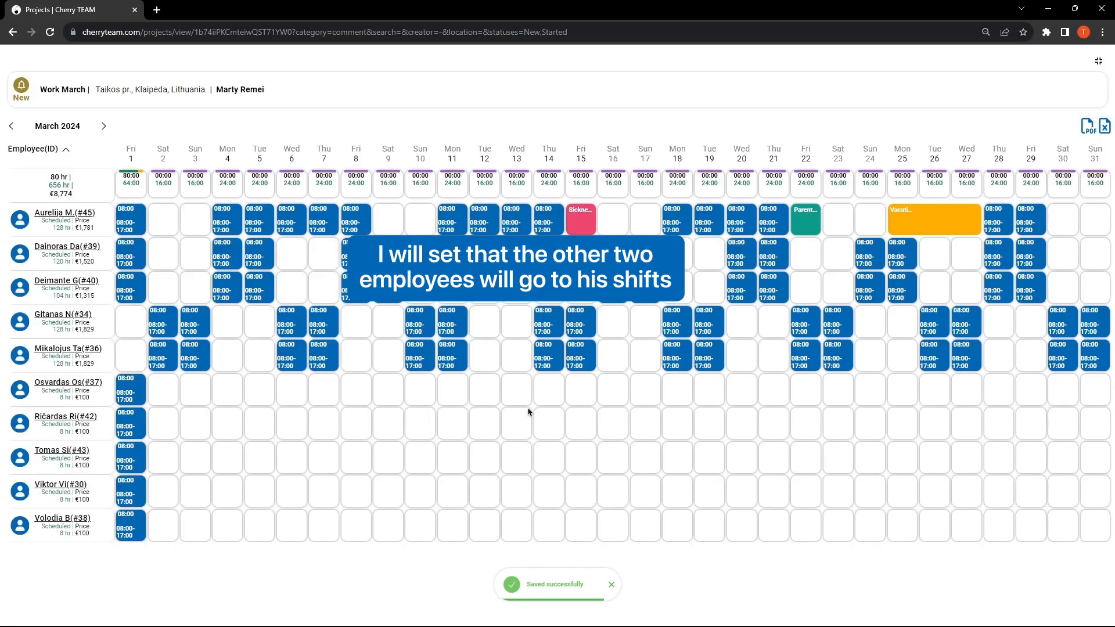
Step: Add 08:00–17:00 replacement shifts on 12 March for the fourth listed employee and 13 March for the fifth, saving each
{"action": "left_click", "coordinate": [483, 321]}
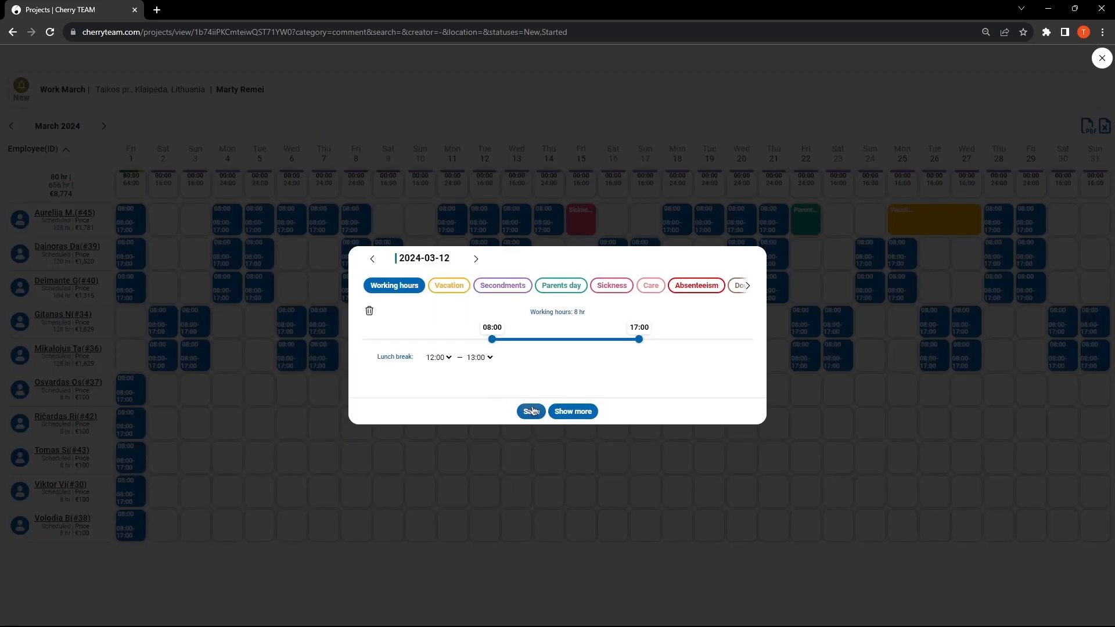
{"action": "left_click", "coordinate": [531, 411]}
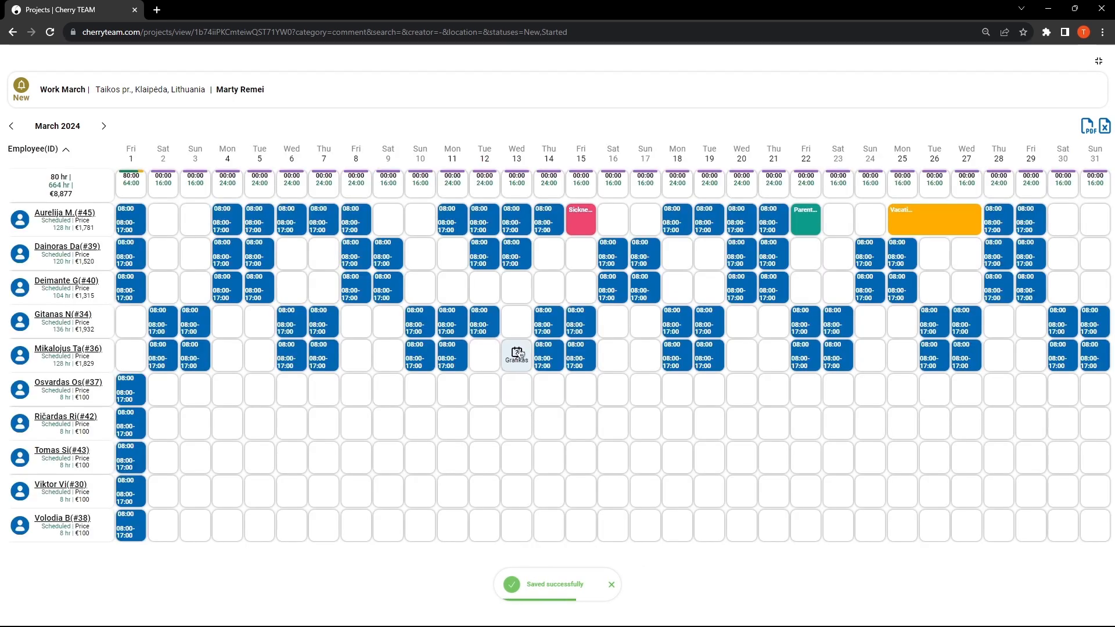
{"action": "left_click", "coordinate": [517, 353]}
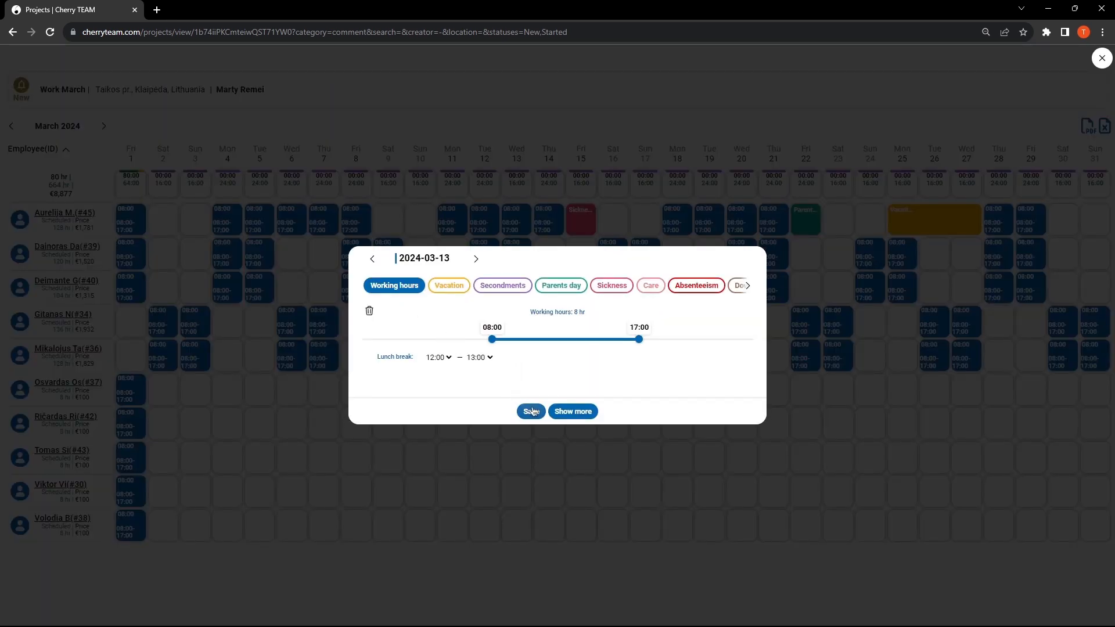
{"action": "left_click", "coordinate": [531, 411]}
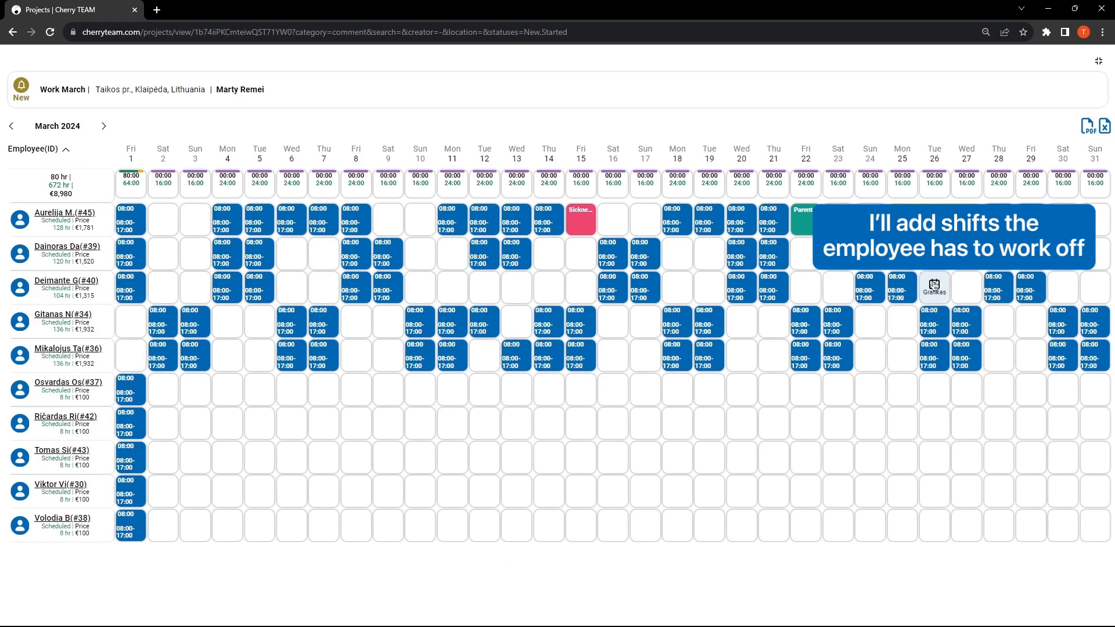
Step: Add working hours on 26 and 30 March for the third listed employee, saving each day
{"action": "left_click", "coordinate": [934, 286]}
{"action": "left_click", "coordinate": [395, 290]}
{"action": "left_click", "coordinate": [530, 410]}
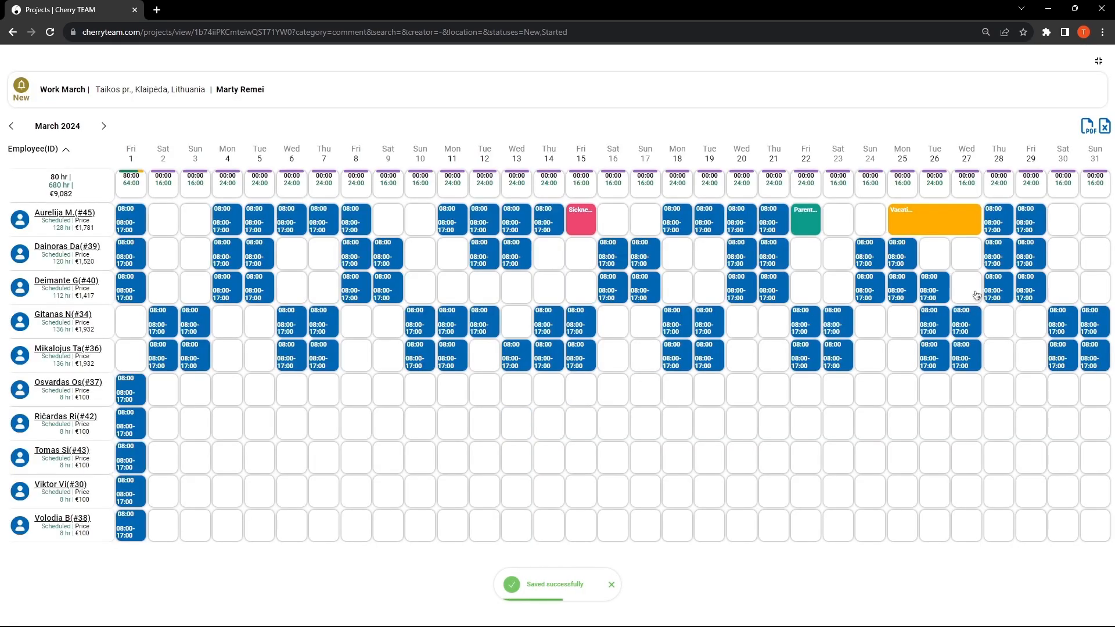
{"action": "left_click", "coordinate": [1062, 287]}
{"action": "left_click", "coordinate": [394, 288]}
{"action": "left_click", "coordinate": [529, 411]}
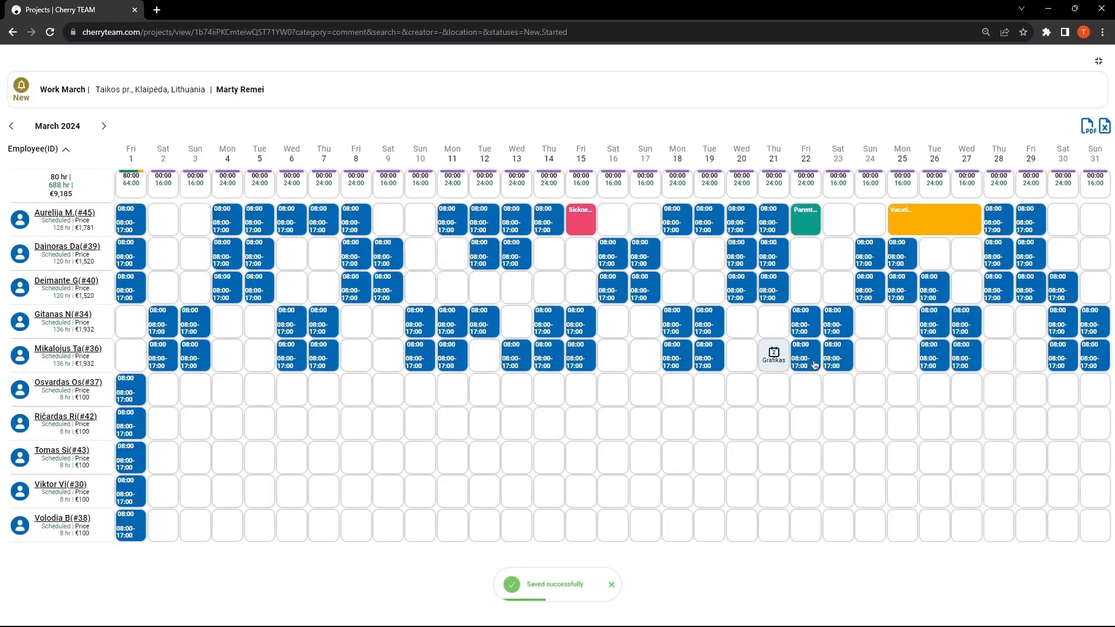
Step: Delete the fourth listed employee's shift on 26 March and the fifth's shift on 30 March, saving each change
{"action": "left_click", "coordinate": [926, 321]}
{"action": "left_click", "coordinate": [370, 310]}
{"action": "left_click", "coordinate": [605, 110]}
{"action": "left_click", "coordinate": [532, 411]}
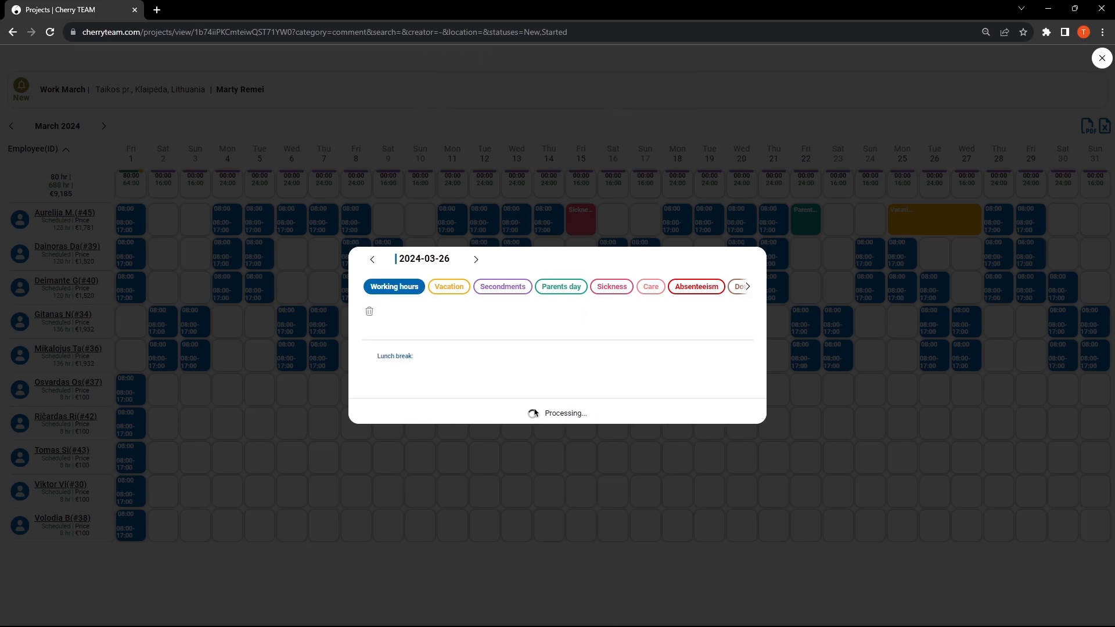
{"action": "left_click", "coordinate": [1062, 355]}
{"action": "left_click", "coordinate": [369, 311]}
{"action": "left_click", "coordinate": [605, 110]}
{"action": "left_click", "coordinate": [529, 410]}
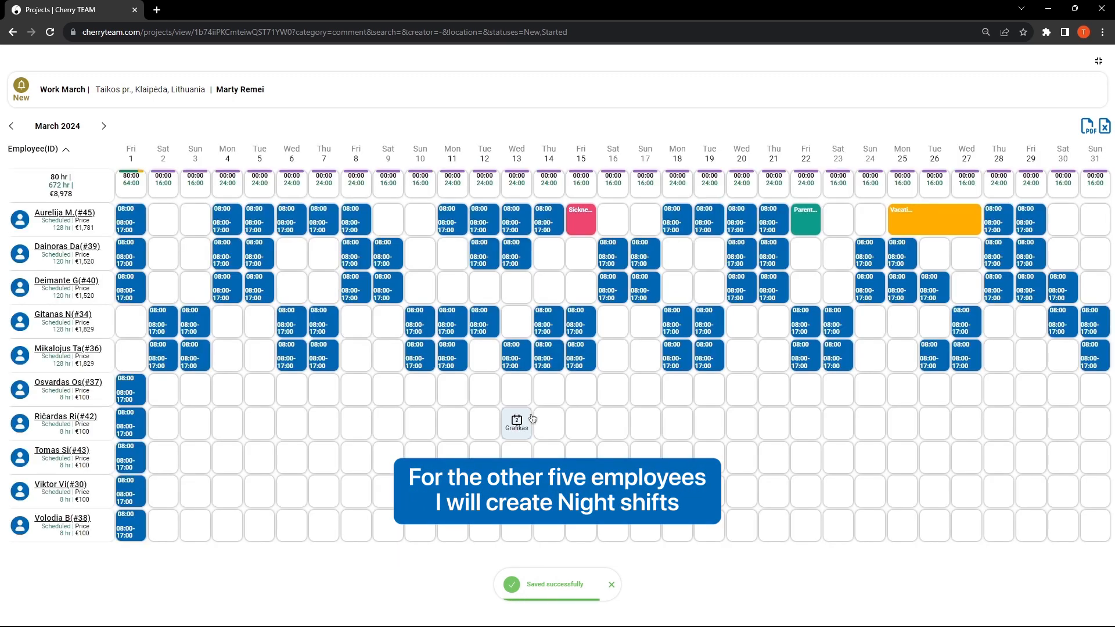
Step: Give the sixth listed employee a two-on, two-off schedule from 1 March with 17:00–24:00 shifts and save it
{"action": "left_click", "coordinate": [131, 388]}
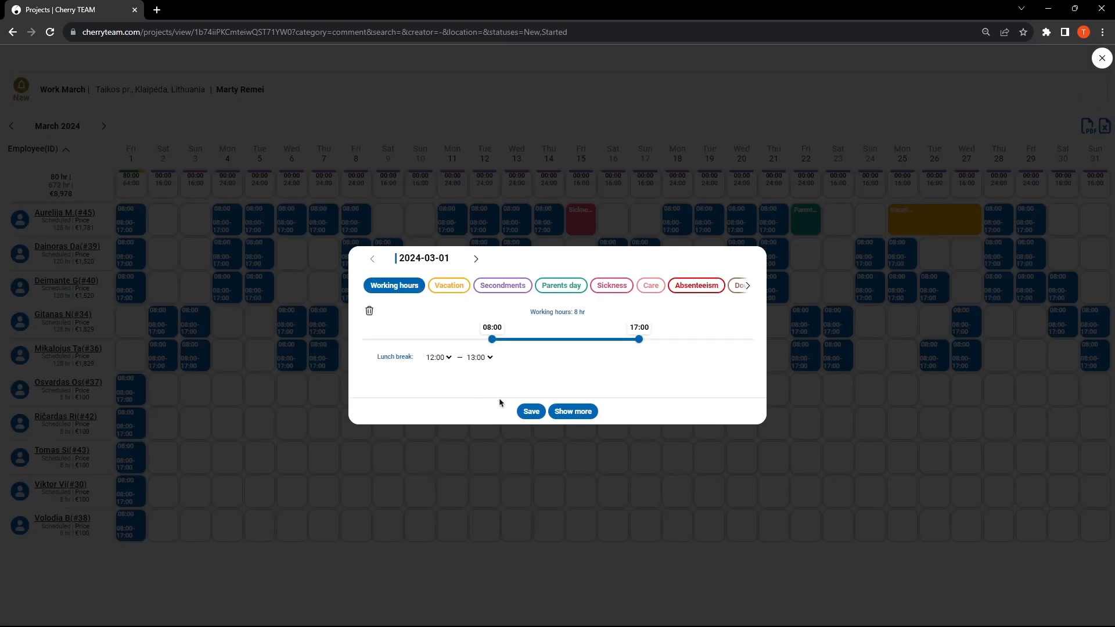
{"action": "left_click", "coordinate": [574, 411]}
{"action": "left_click", "coordinate": [561, 353]}
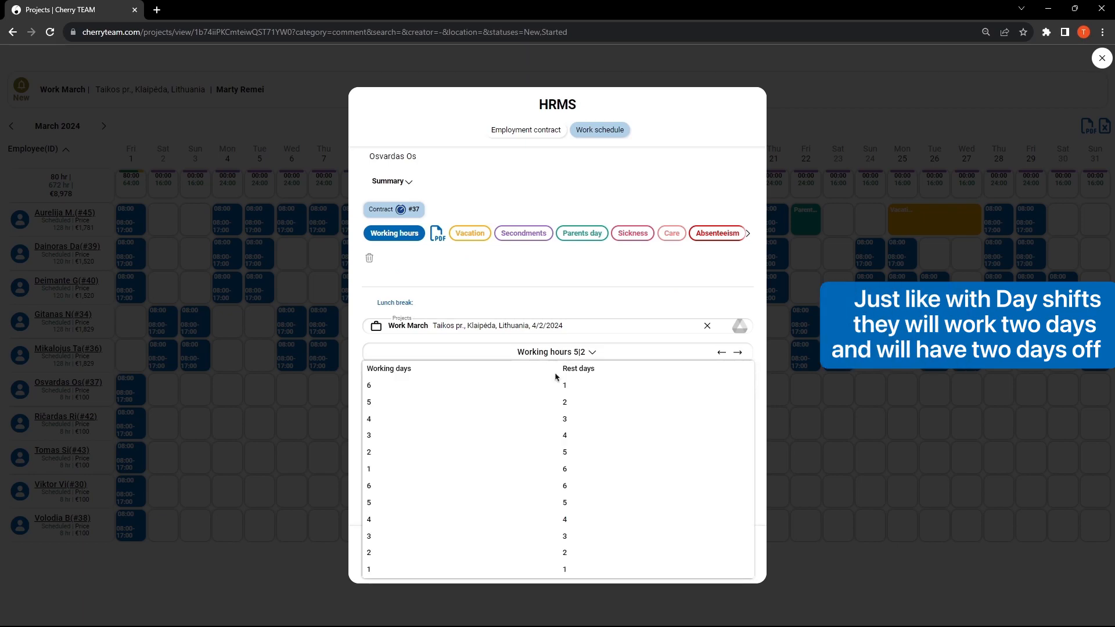
{"action": "left_click", "coordinate": [560, 553]}
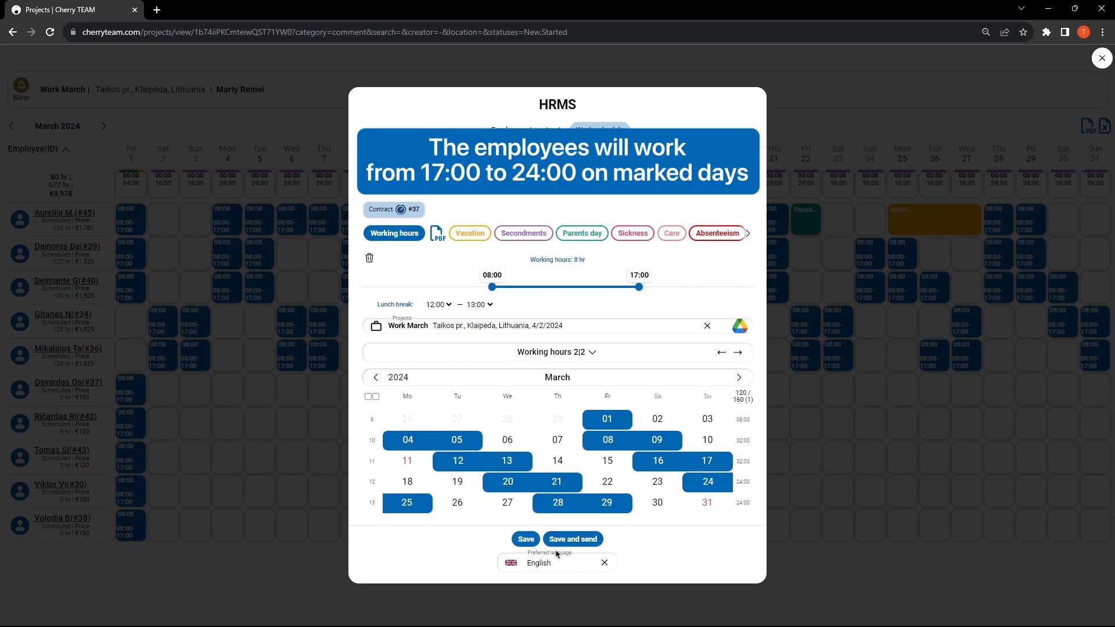
{"action": "left_click_drag", "start_coordinate": [639, 285], "coordinate": [753, 283]}
{"action": "left_click_drag", "start_coordinate": [491, 284], "coordinate": [642, 286]}
{"action": "left_click", "coordinate": [524, 543]}
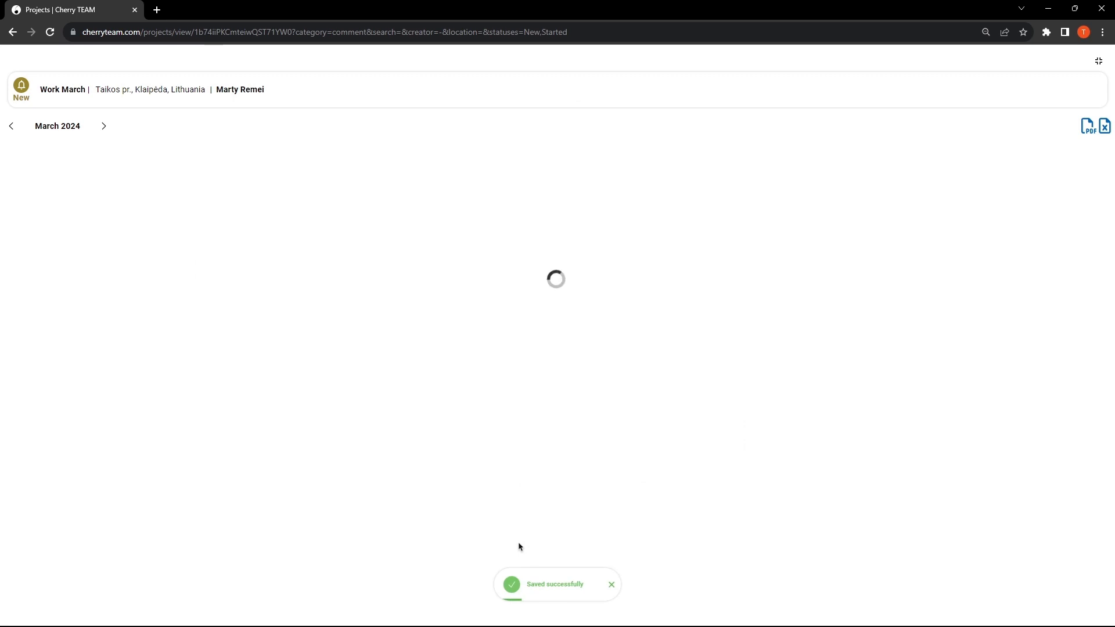
Step: Apply the 2|2 working pattern from 1 March with 17:00–24:00 night shifts to the seventh listed employee and save
{"action": "left_click", "coordinate": [133, 424]}
{"action": "left_click", "coordinate": [574, 411]}
{"action": "left_click", "coordinate": [557, 353]}
{"action": "left_click", "coordinate": [568, 552]}
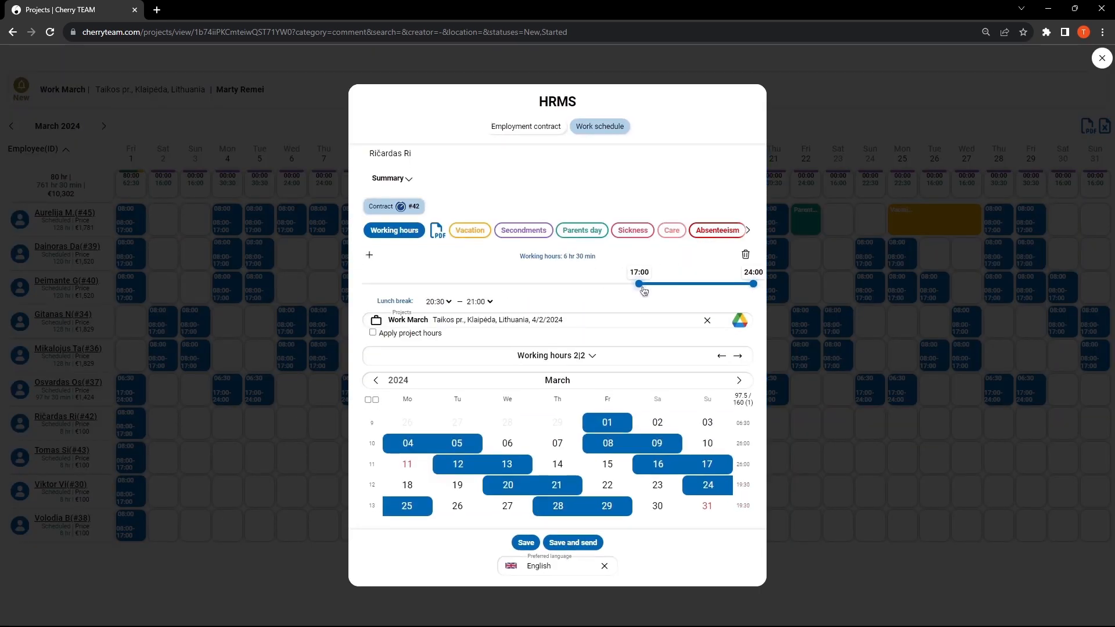
{"action": "left_click", "coordinate": [520, 544]}
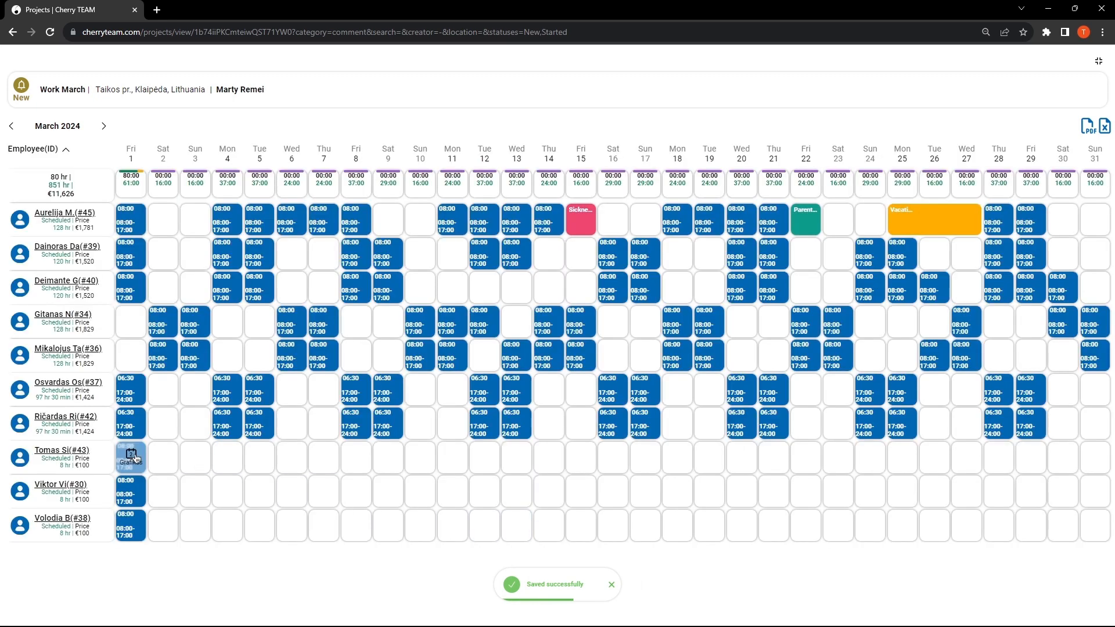
Step: Give the eighth listed employee a 2|2 pattern moved to start on 2 March, with 17:00–24:00 shifts, and save
{"action": "left_click", "coordinate": [133, 458]}
{"action": "left_click", "coordinate": [573, 411]}
{"action": "left_click", "coordinate": [557, 352]}
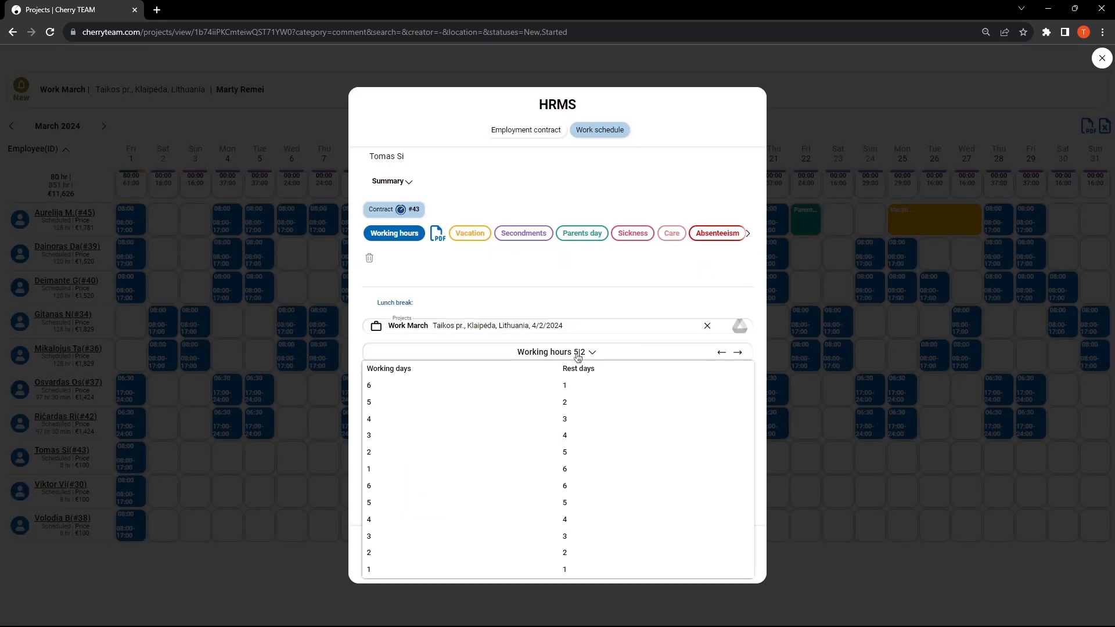
{"action": "left_click", "coordinate": [566, 552]}
{"action": "left_click", "coordinate": [738, 352]}
{"action": "left_click_drag", "start_coordinate": [639, 287], "coordinate": [753, 287]}
{"action": "left_click_drag", "start_coordinate": [492, 287], "coordinate": [616, 291]}
{"action": "left_click", "coordinate": [526, 539]}
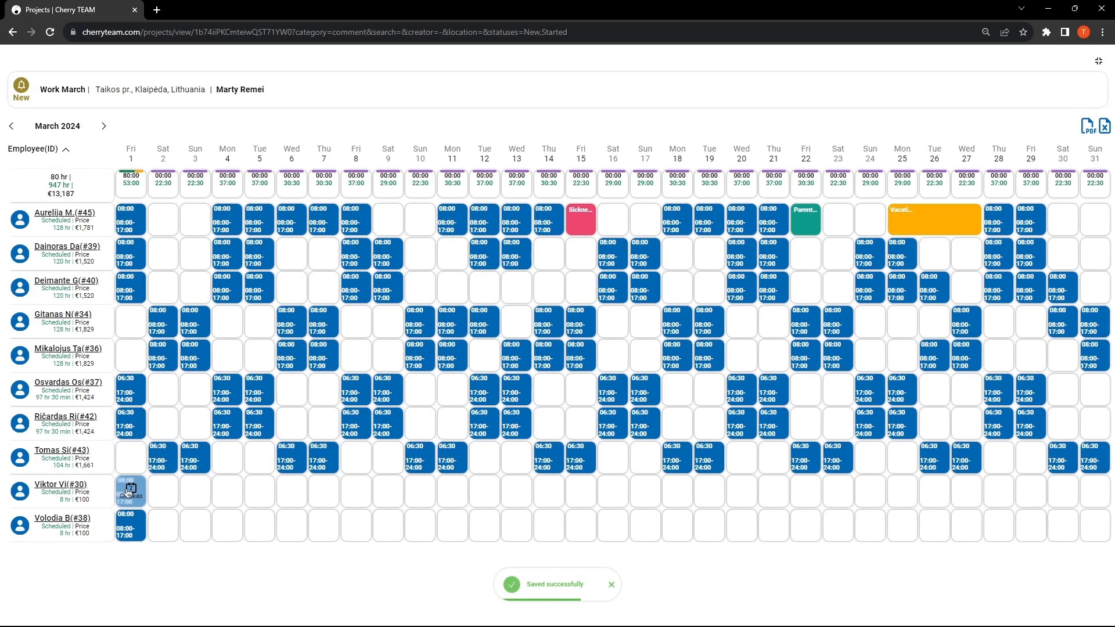
Step: Schedule the ninth listed employee on a 2|2 pattern starting 2 March, working 17:00–24:00, and save it
{"action": "left_click", "coordinate": [129, 492]}
{"action": "left_click", "coordinate": [573, 411]}
{"action": "left_click", "coordinate": [558, 353]}
{"action": "left_click", "coordinate": [567, 552]}
{"action": "left_click", "coordinate": [738, 353]}
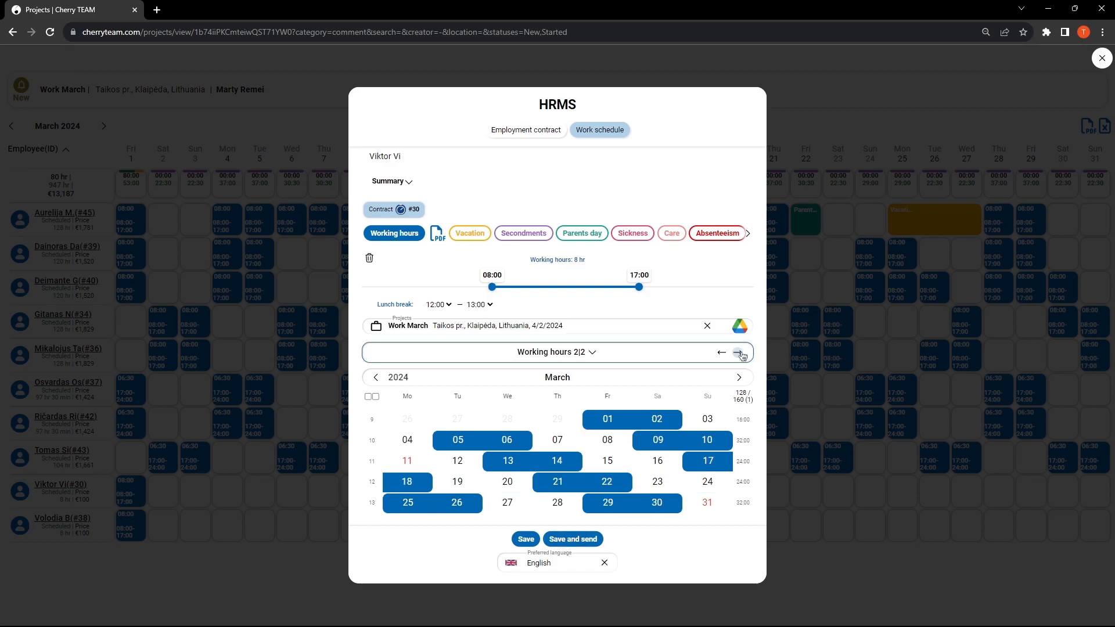
{"action": "left_click", "coordinate": [738, 353]}
{"action": "left_click_drag", "start_coordinate": [639, 287], "coordinate": [753, 287]}
{"action": "left_click_drag", "start_coordinate": [492, 287], "coordinate": [614, 290]}
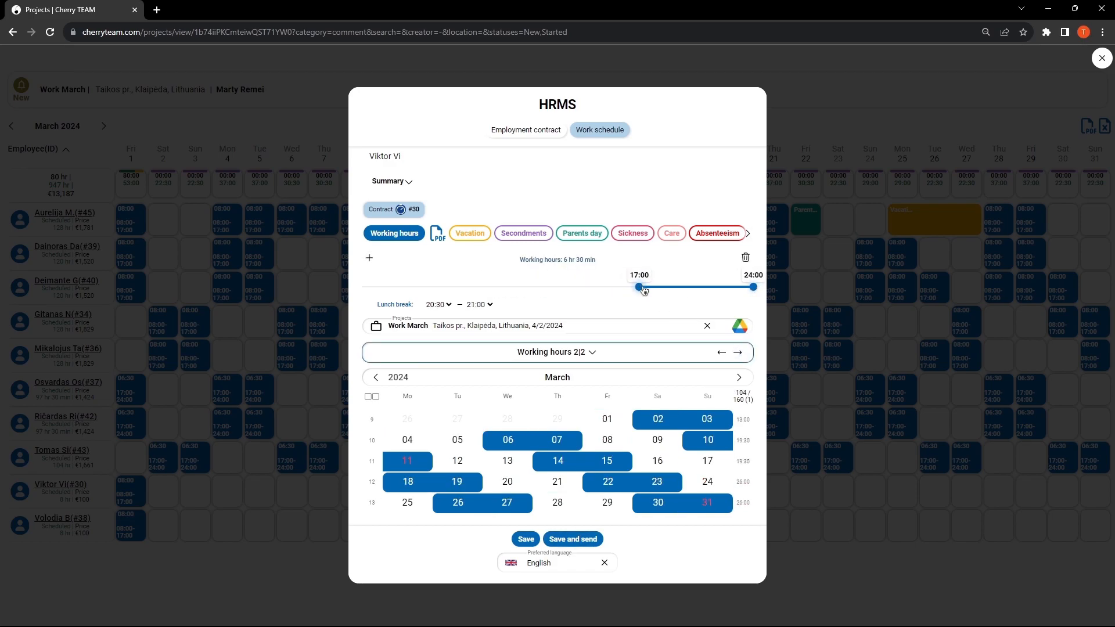
{"action": "left_click", "coordinate": [526, 538]}
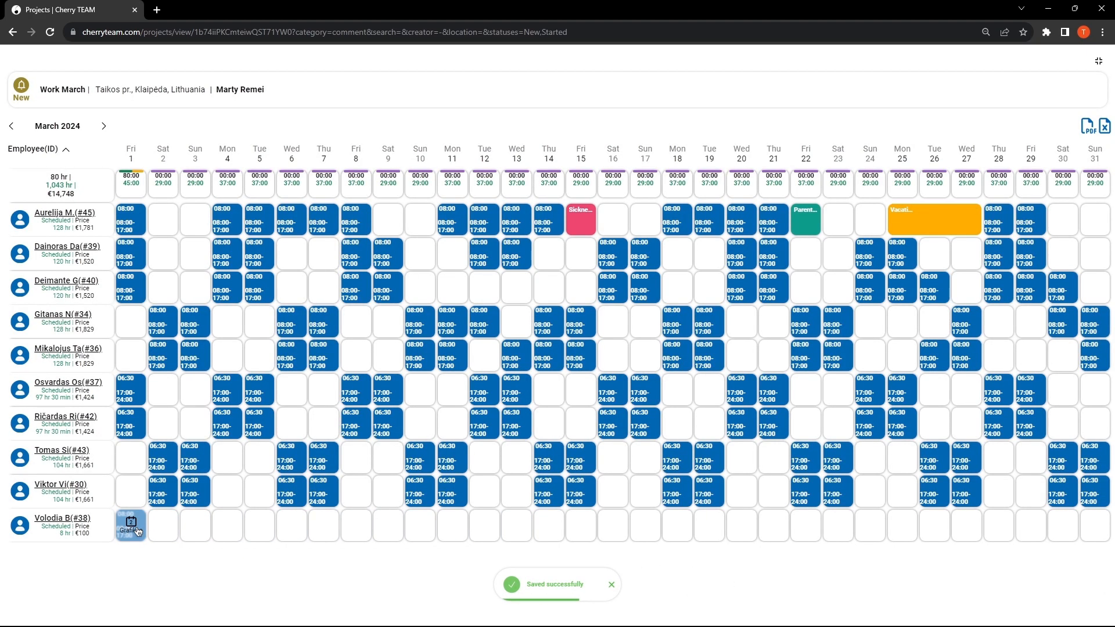
Step: Set the tenth listed employee's schedule to 2|2 starting 2 March with 17:00–24:00 night shifts and save
{"action": "left_click", "coordinate": [130, 525]}
{"action": "left_click", "coordinate": [573, 411]}
{"action": "left_click", "coordinate": [557, 353]}
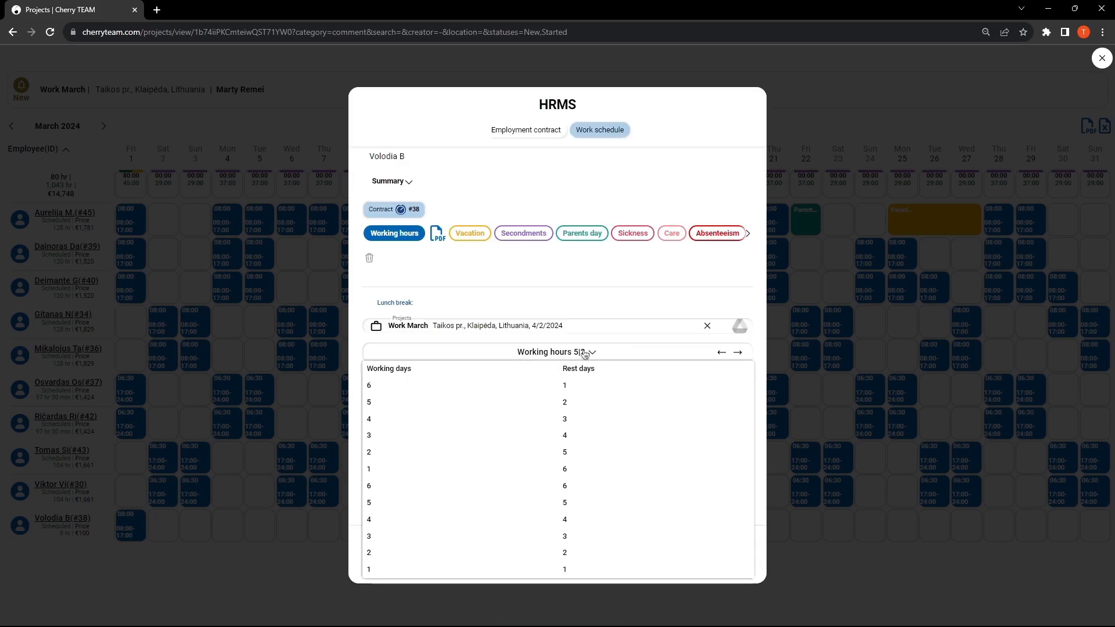
{"action": "left_click", "coordinate": [576, 556]}
{"action": "left_click", "coordinate": [738, 352]}
{"action": "left_click_drag", "start_coordinate": [655, 289], "coordinate": [753, 287]}
{"action": "left_click_drag", "start_coordinate": [492, 287], "coordinate": [639, 287]}
{"action": "left_click", "coordinate": [526, 539]}
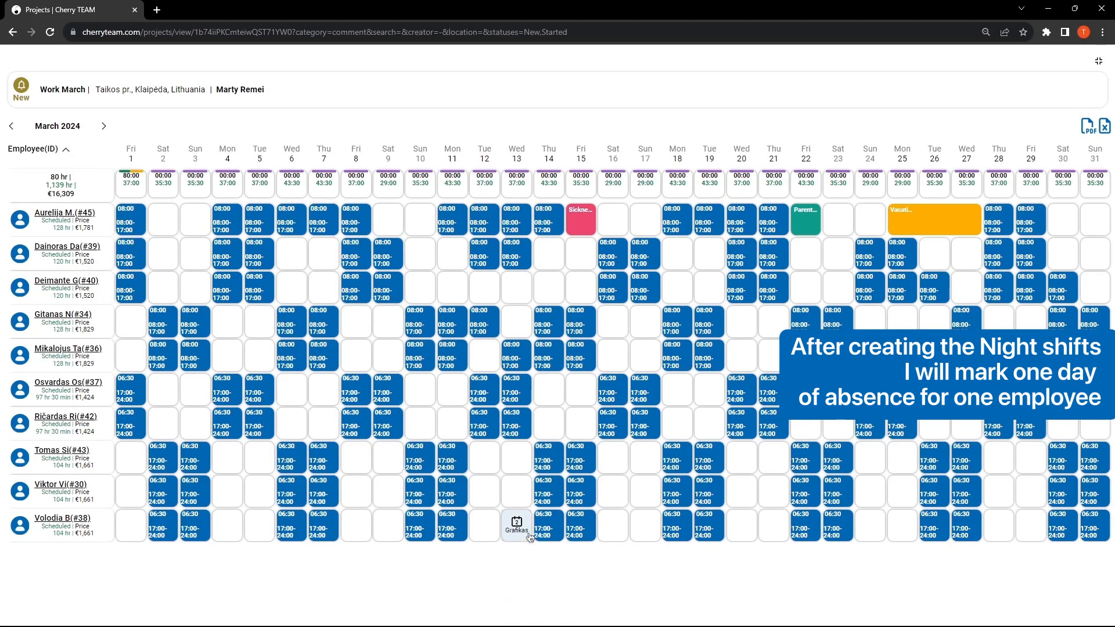
Step: Mark 15 March as Absenteeism for the eighth listed employee and save the day
{"action": "left_click", "coordinate": [578, 459]}
{"action": "left_click", "coordinate": [696, 285]}
{"action": "left_click", "coordinate": [530, 411]}
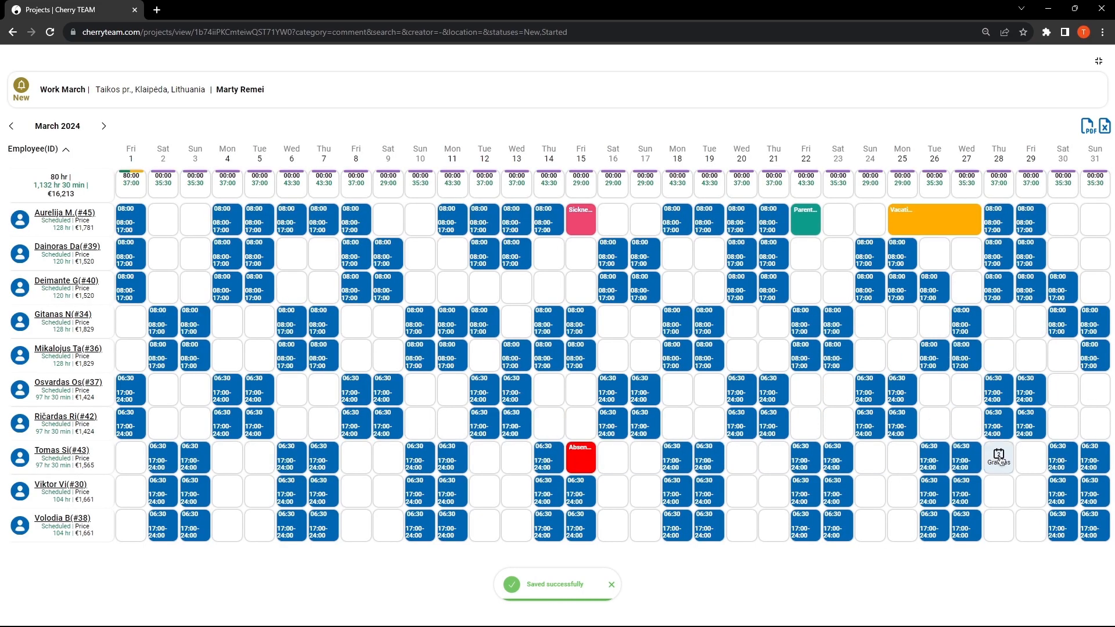
Step: Add a 17:00–24:00 replacement shift on 28 March for the eighth listed employee and save it
{"action": "left_click", "coordinate": [997, 459]}
{"action": "left_click_drag", "start_coordinate": [653, 341], "coordinate": [734, 340]}
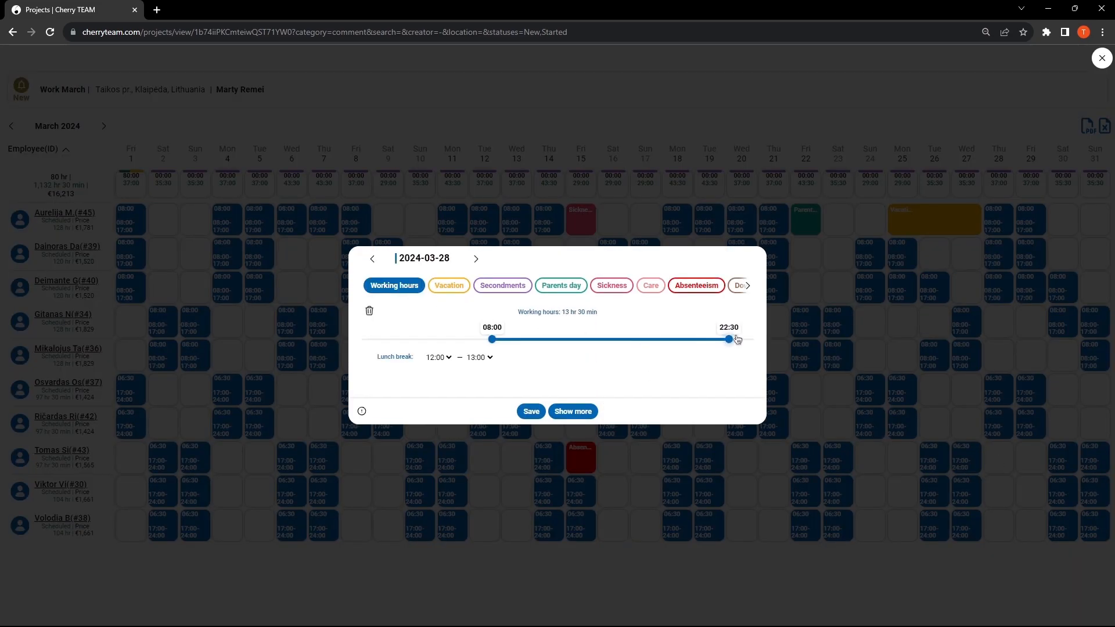
{"action": "left_click_drag", "start_coordinate": [571, 343], "coordinate": [642, 343]}
{"action": "left_click", "coordinate": [532, 411]}
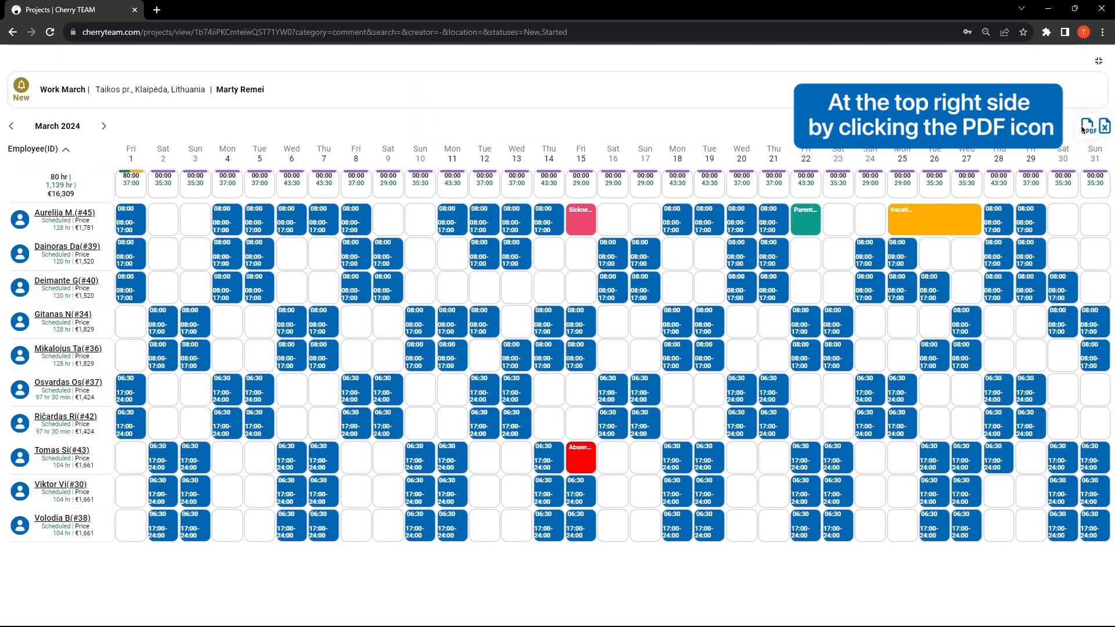
Step: Export the March 2024 schedule as a PDF, look through it to the last page, and return to the project
{"action": "left_click", "coordinate": [1087, 126]}
{"action": "left_click_drag", "start_coordinate": [1109, 164], "coordinate": [1103, 460]}
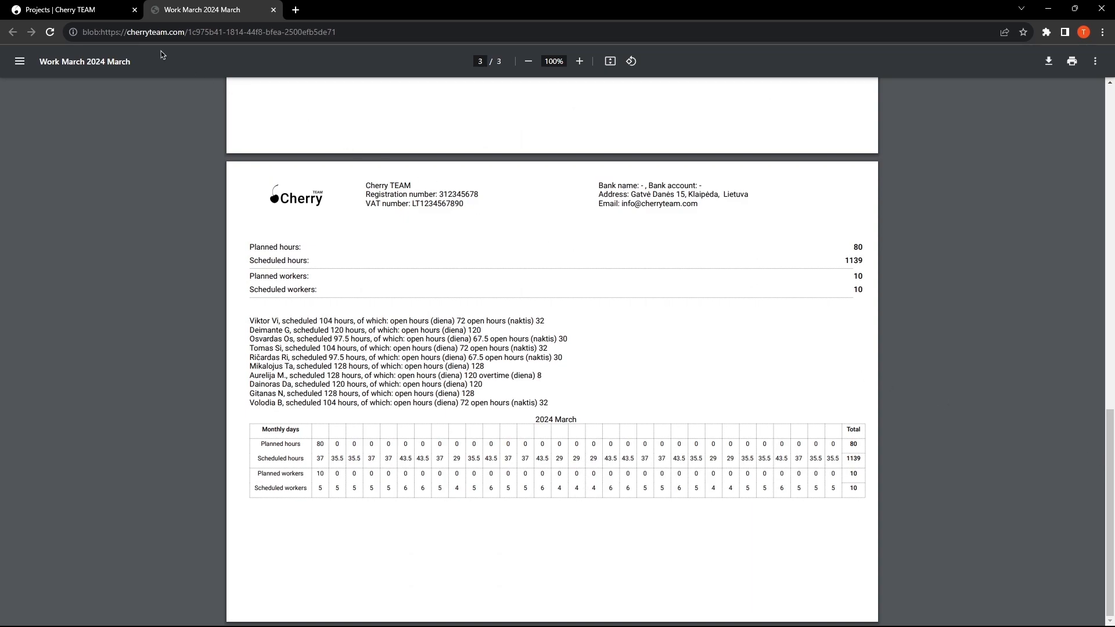
{"action": "left_click", "coordinate": [116, 13]}
Step: Export the March 2024 schedule to an Excel file, view the workbook, and close it
{"action": "left_click", "coordinate": [1104, 126]}
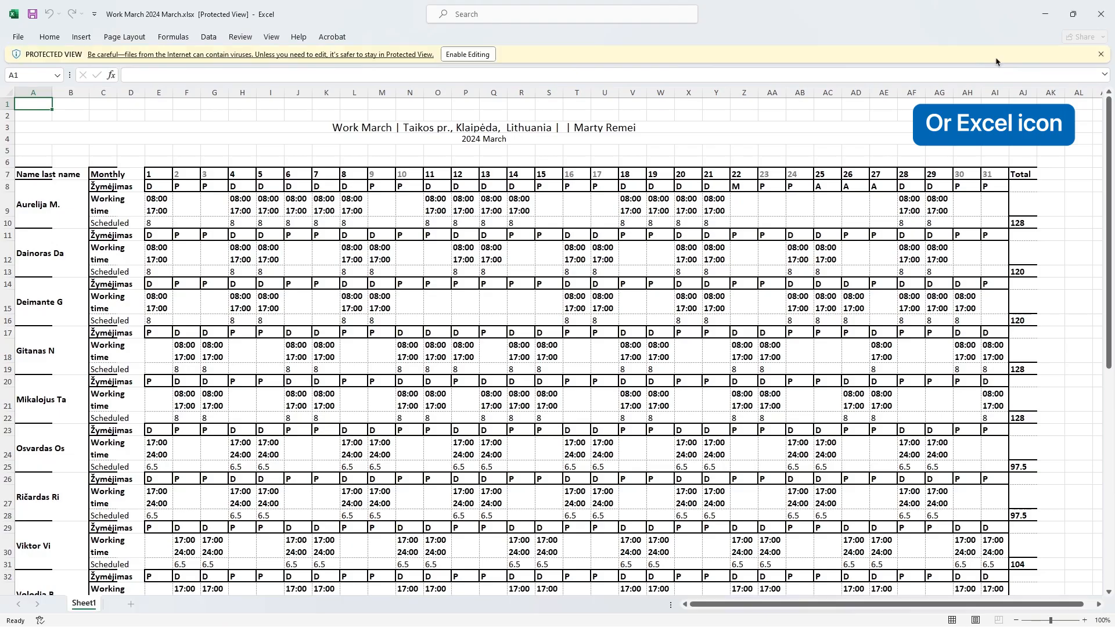
{"action": "mouse_move", "coordinate": [1108, 124]}
{"action": "left_mouse_down"}
{"action": "mouse_move", "coordinate": [1109, 344]}
{"action": "mouse_move", "coordinate": [1107, 110]}
{"action": "left_mouse_up"}
{"action": "left_click", "coordinate": [1100, 13]}
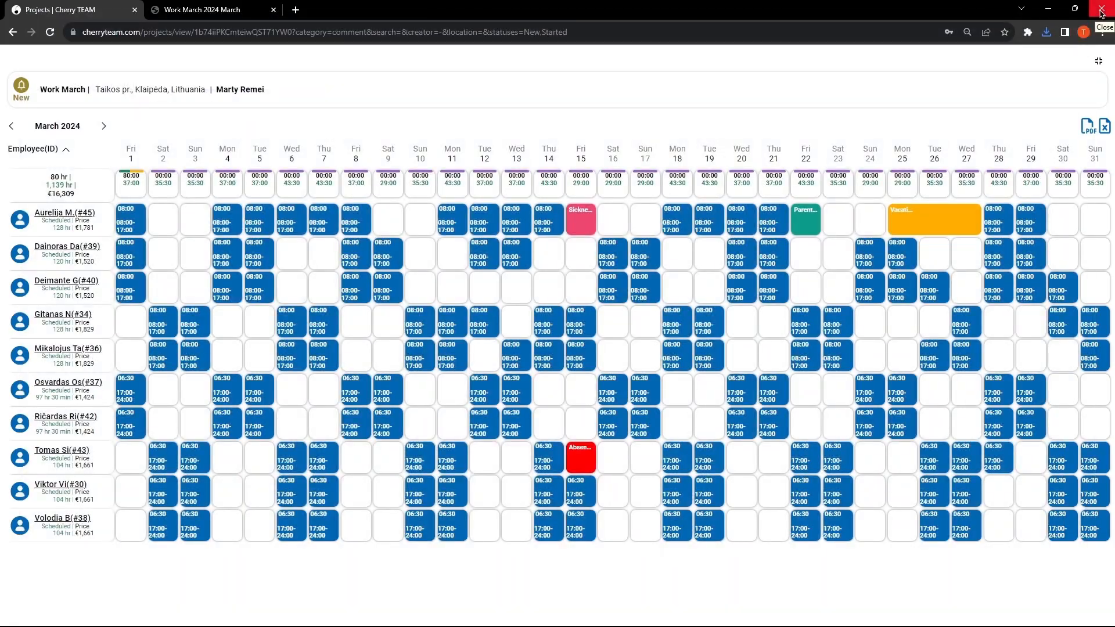